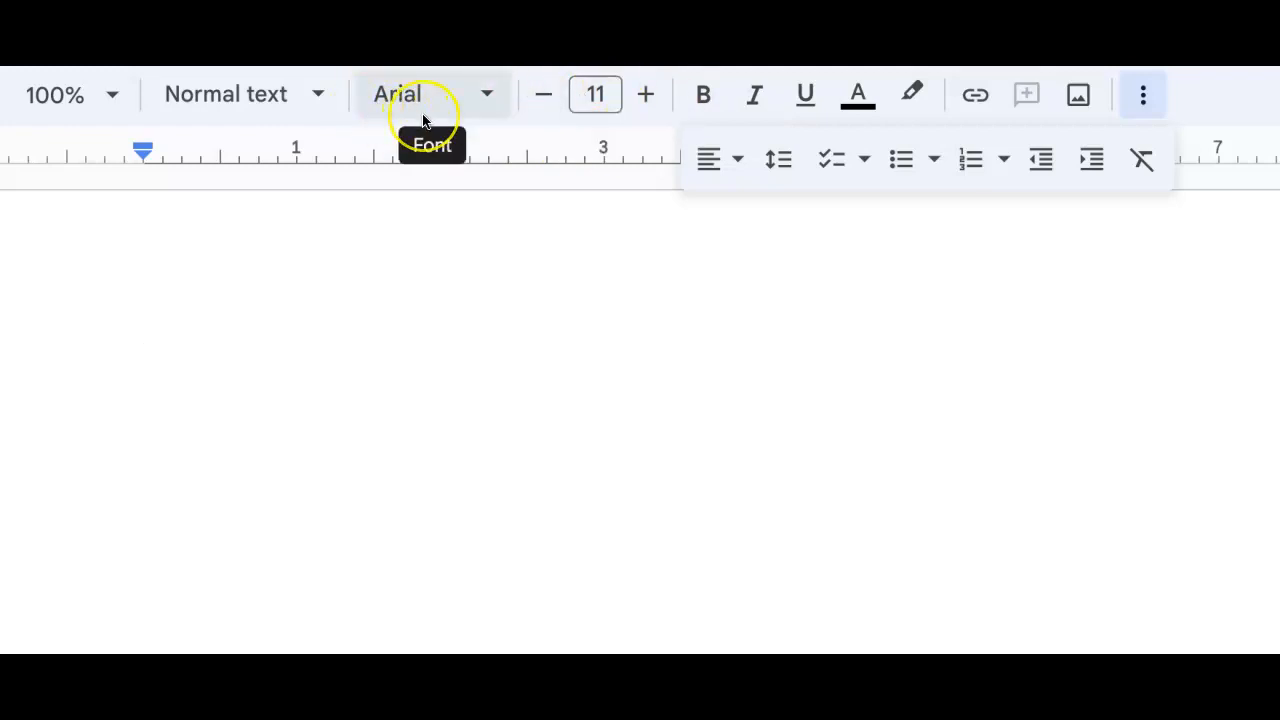
Set the document font to Times New Roman at 12 pt.
{"action": "left_click", "coordinate": [641, 92]}
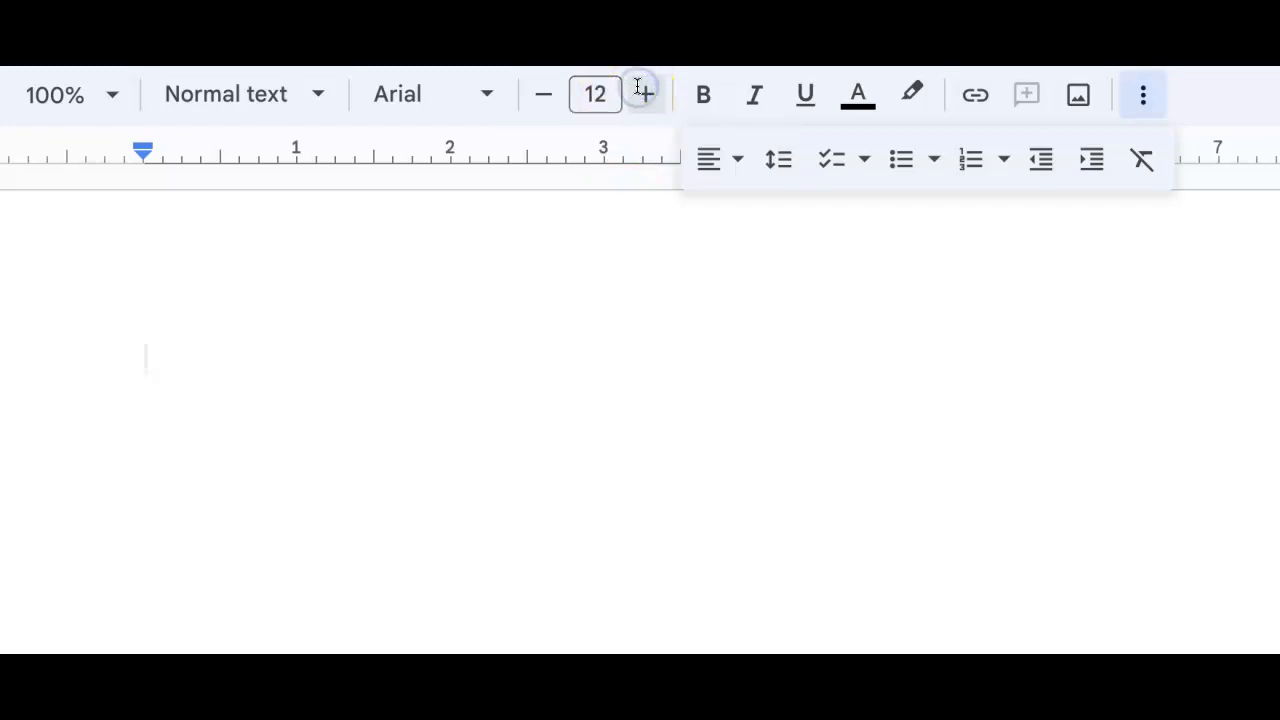
{"action": "left_click", "coordinate": [486, 100]}
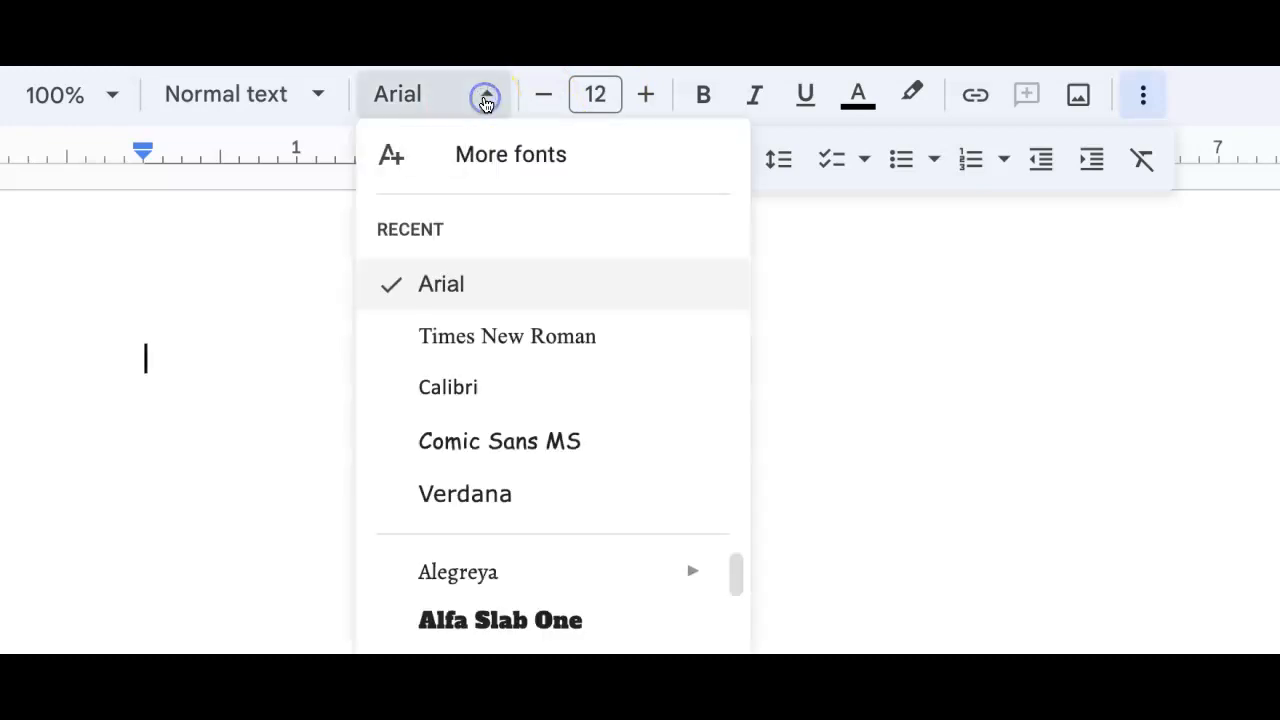
{"action": "left_click", "coordinate": [501, 340]}
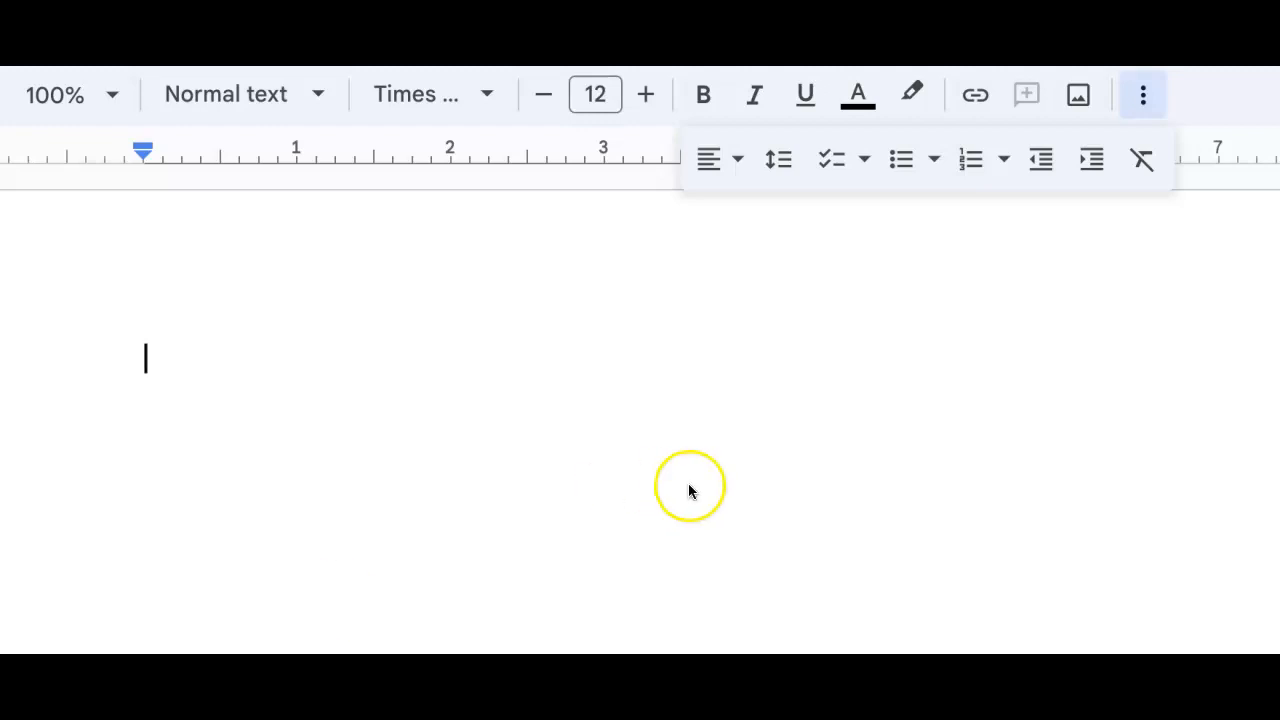
Open the header and set its font to Times New Roman at 12 pt.
{"action": "left_click", "coordinate": [956, 232]}
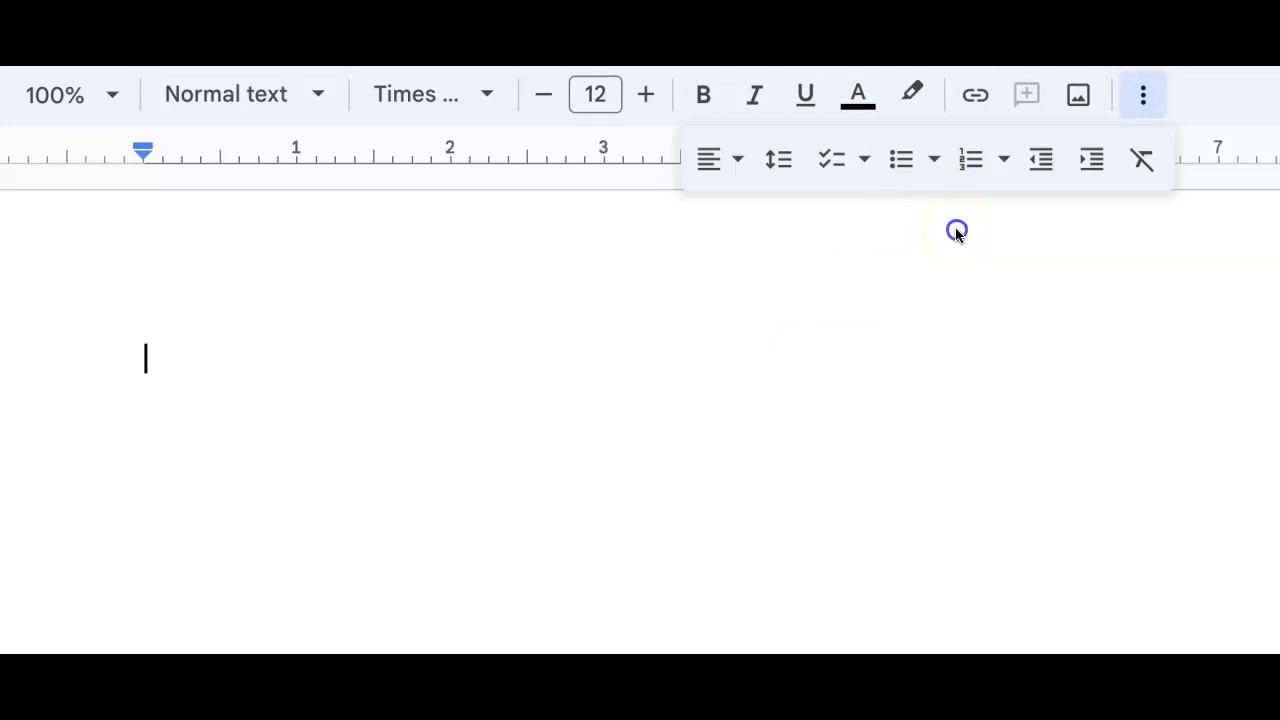
{"action": "double_click", "coordinate": [822, 271]}
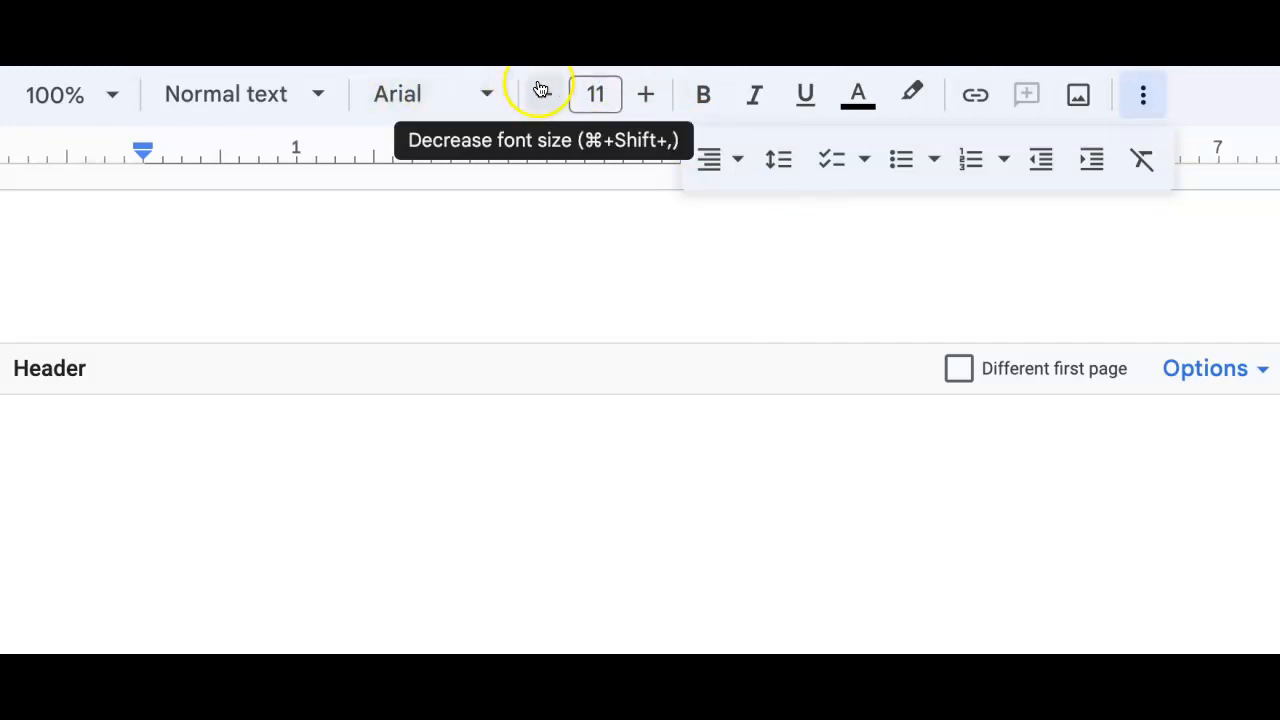
{"action": "left_click", "coordinate": [642, 92]}
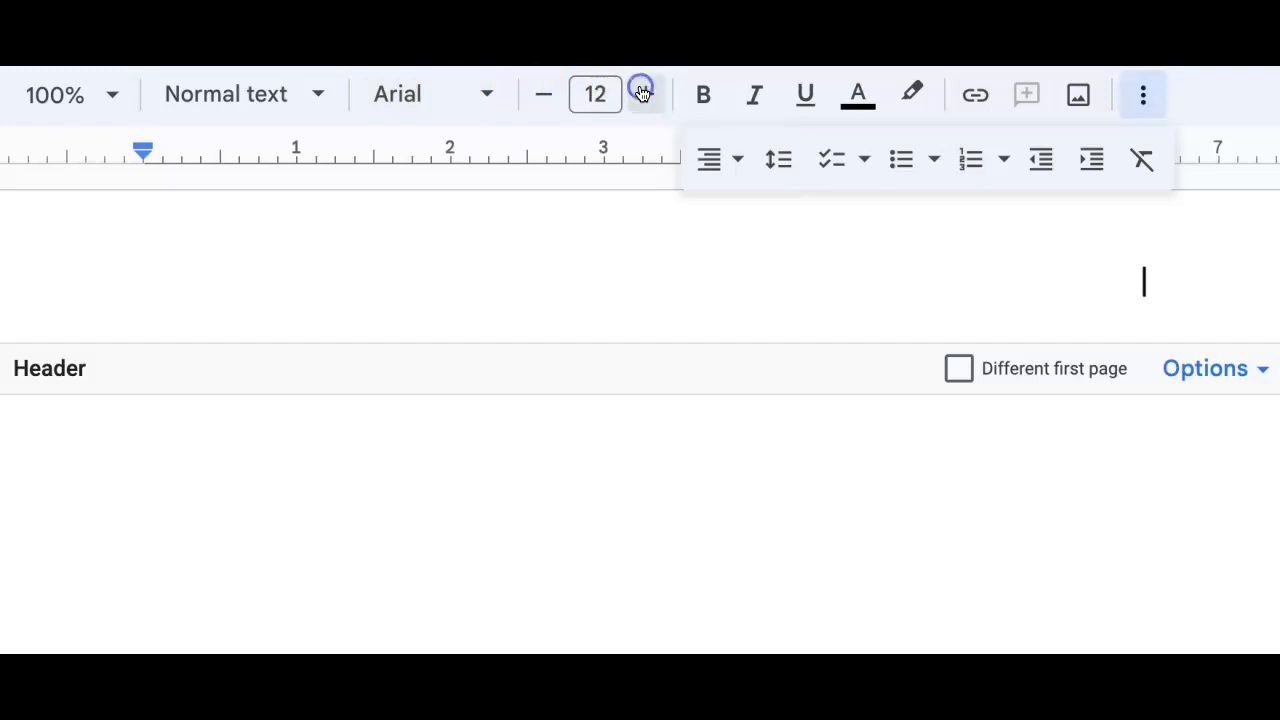
{"action": "left_click", "coordinate": [490, 94]}
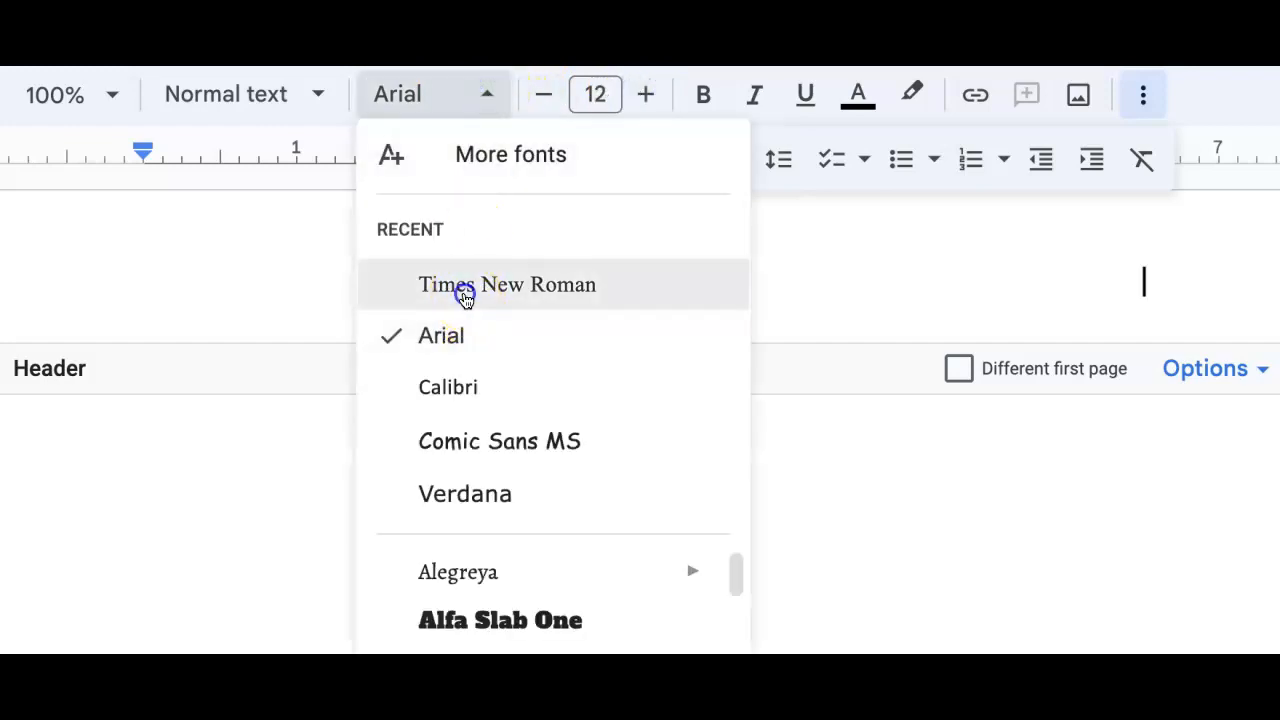
{"action": "left_click", "coordinate": [462, 295]}
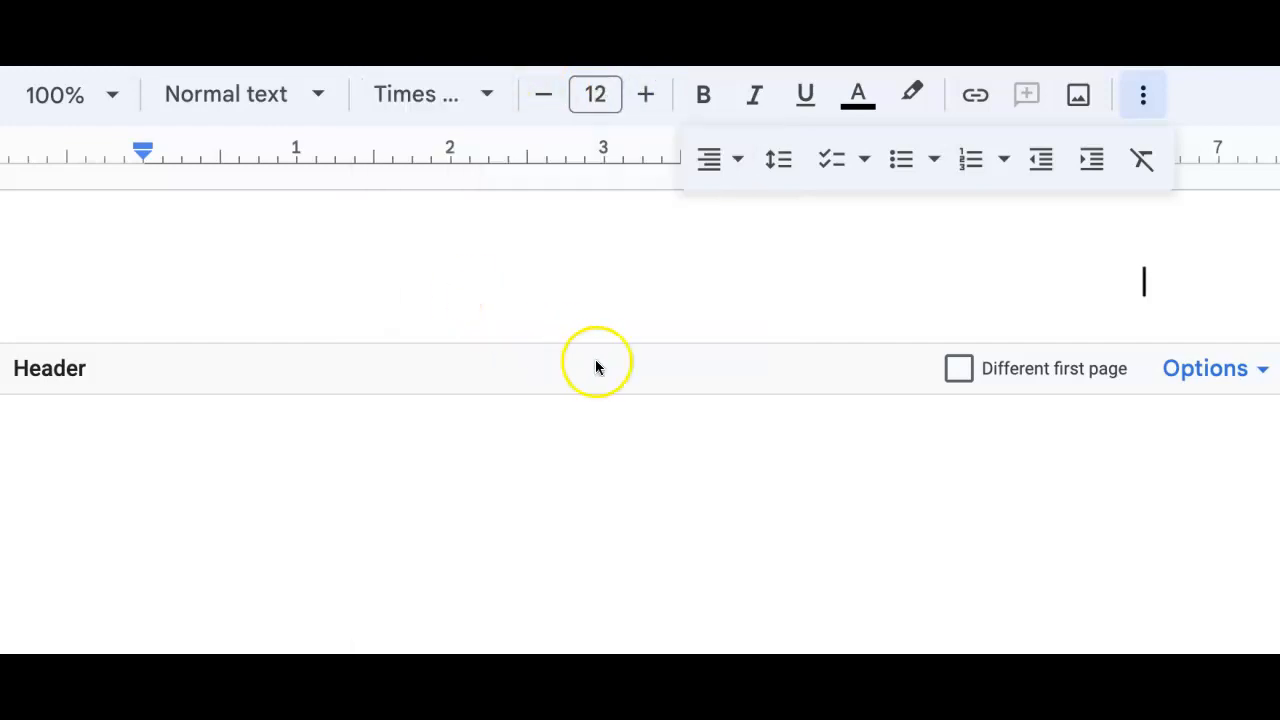
Insert page numbers in the header and type the student's last name before the number.
{"action": "left_click", "coordinate": [1220, 371]}
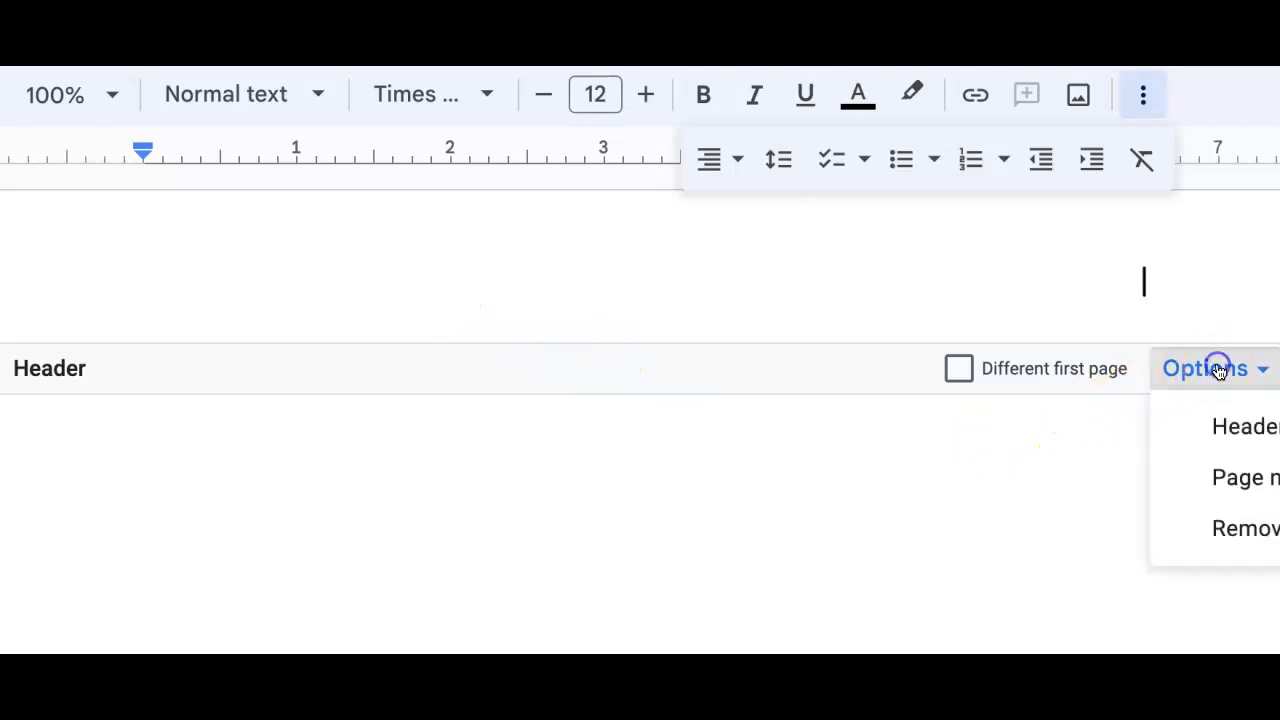
{"action": "left_click", "coordinate": [1234, 463]}
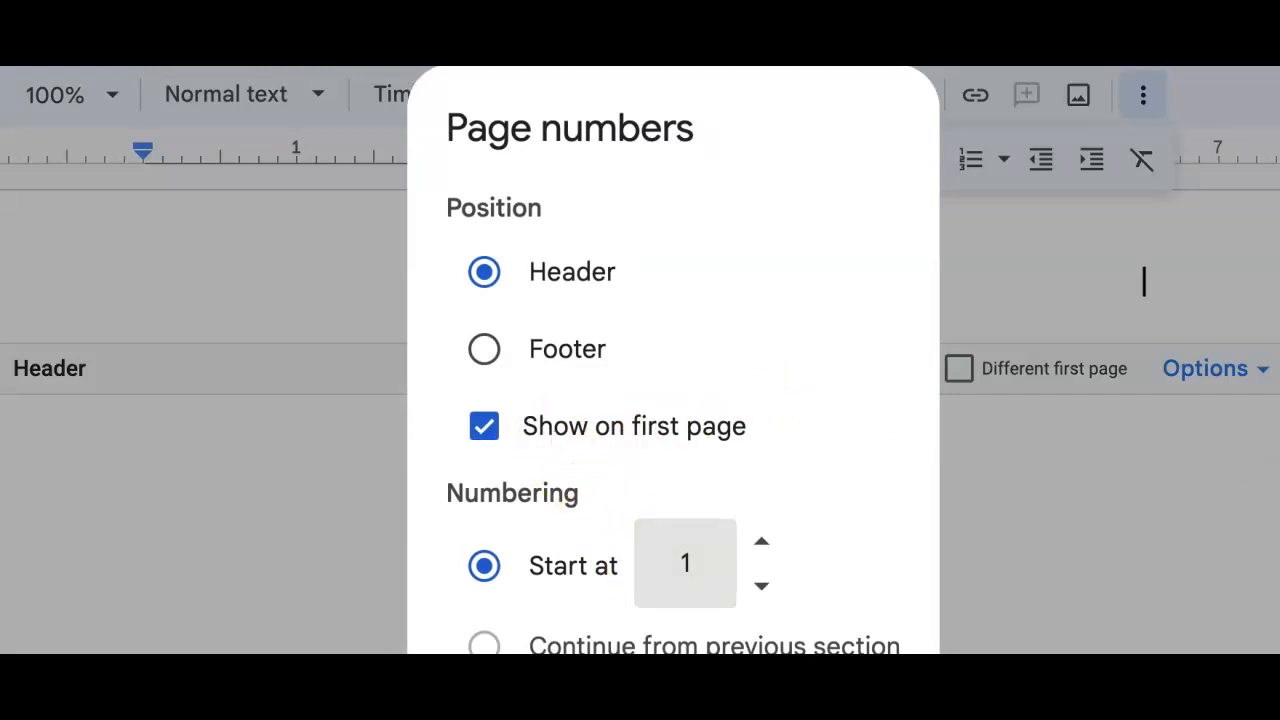
{"action": "key", "text": "Return"}
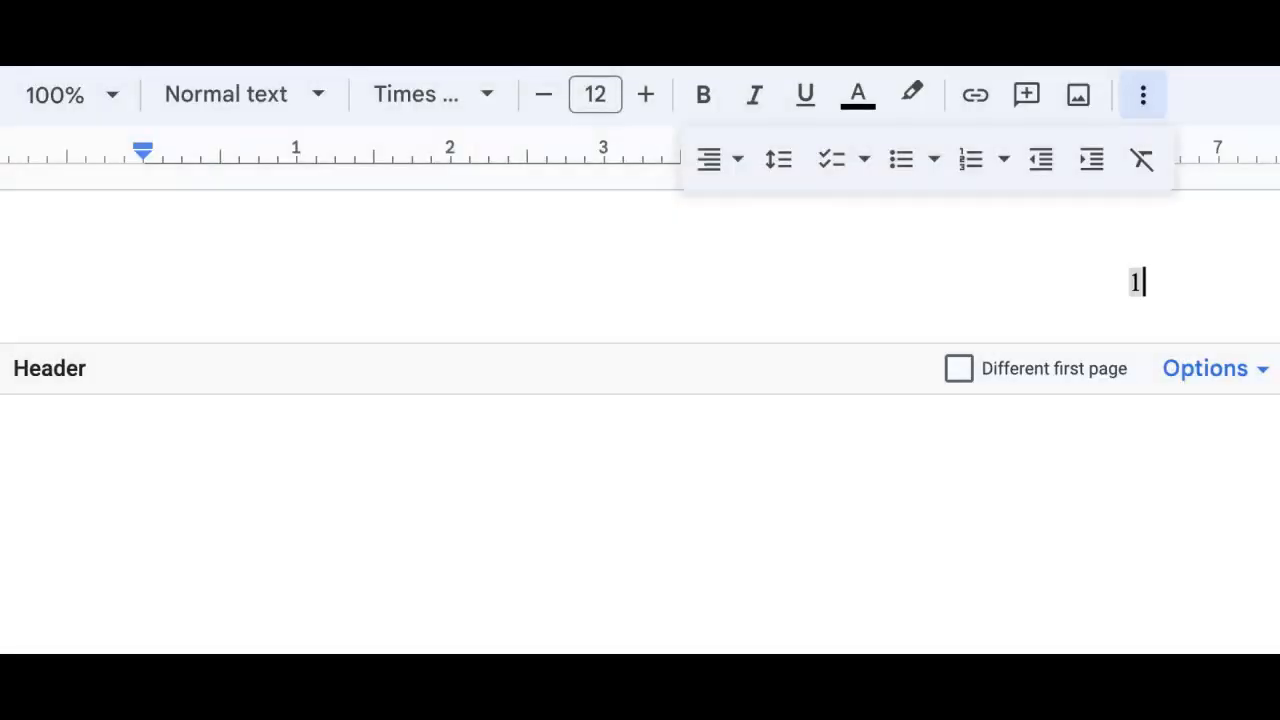
{"action": "key", "text": "Left"}
{"action": "type", "text": "Smith"}
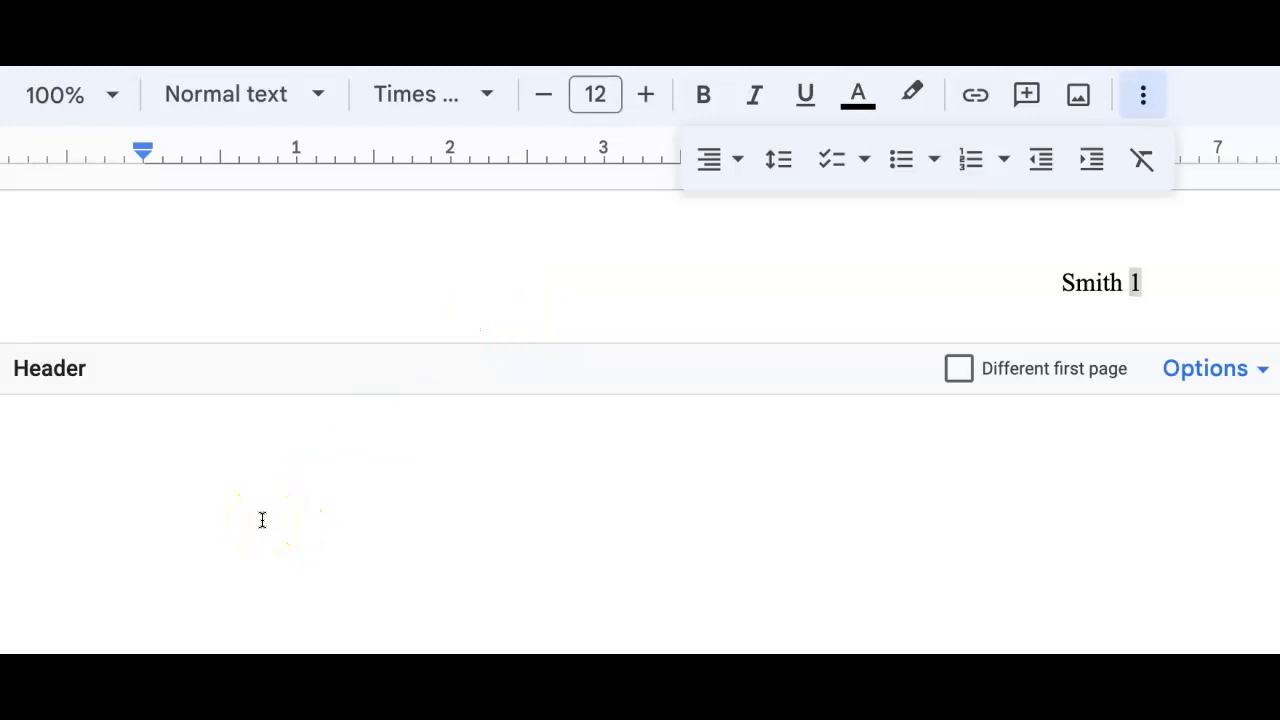
Return to the body and set its line spacing to Double.
{"action": "left_click", "coordinate": [250, 520]}
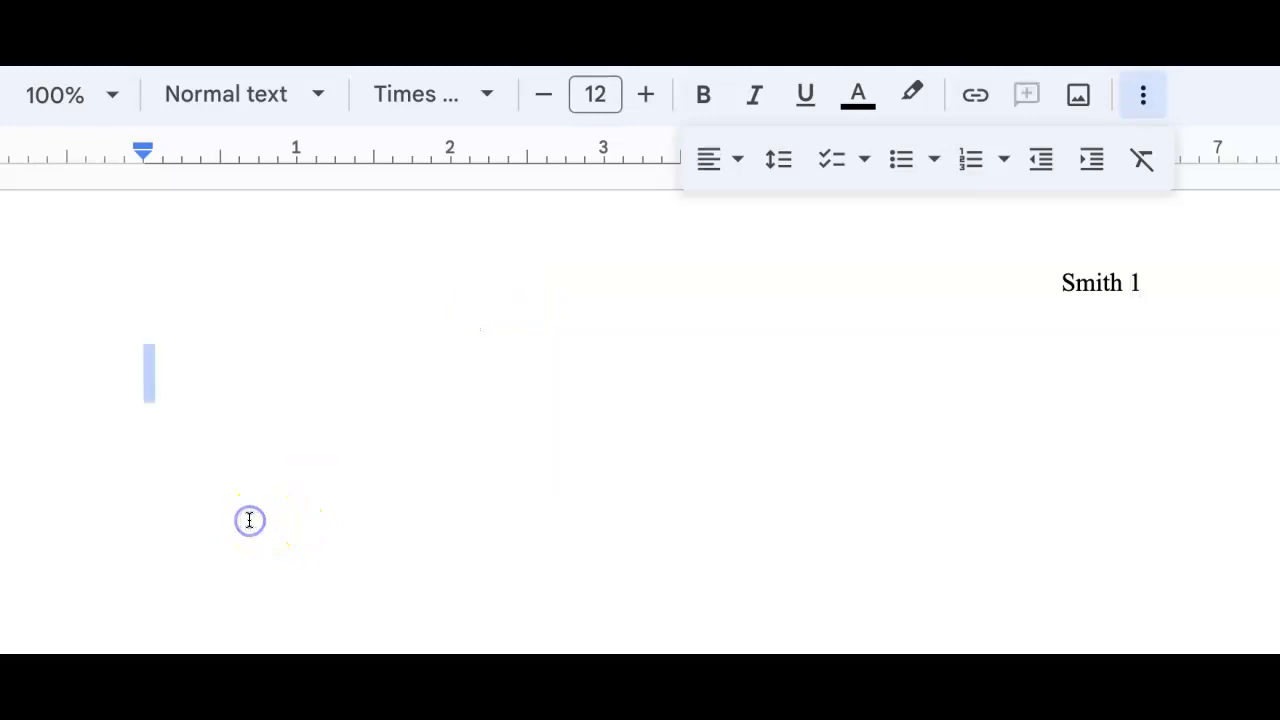
{"action": "left_click", "coordinate": [151, 426]}
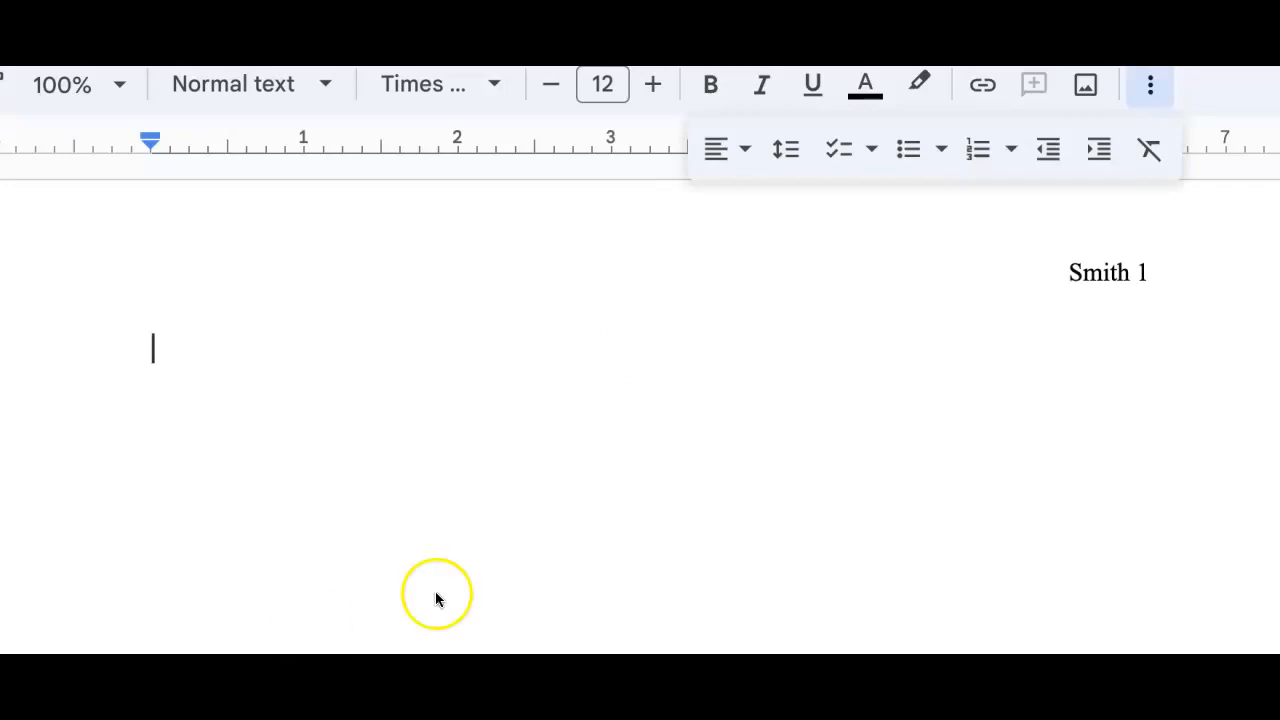
{"action": "left_click", "coordinate": [787, 152]}
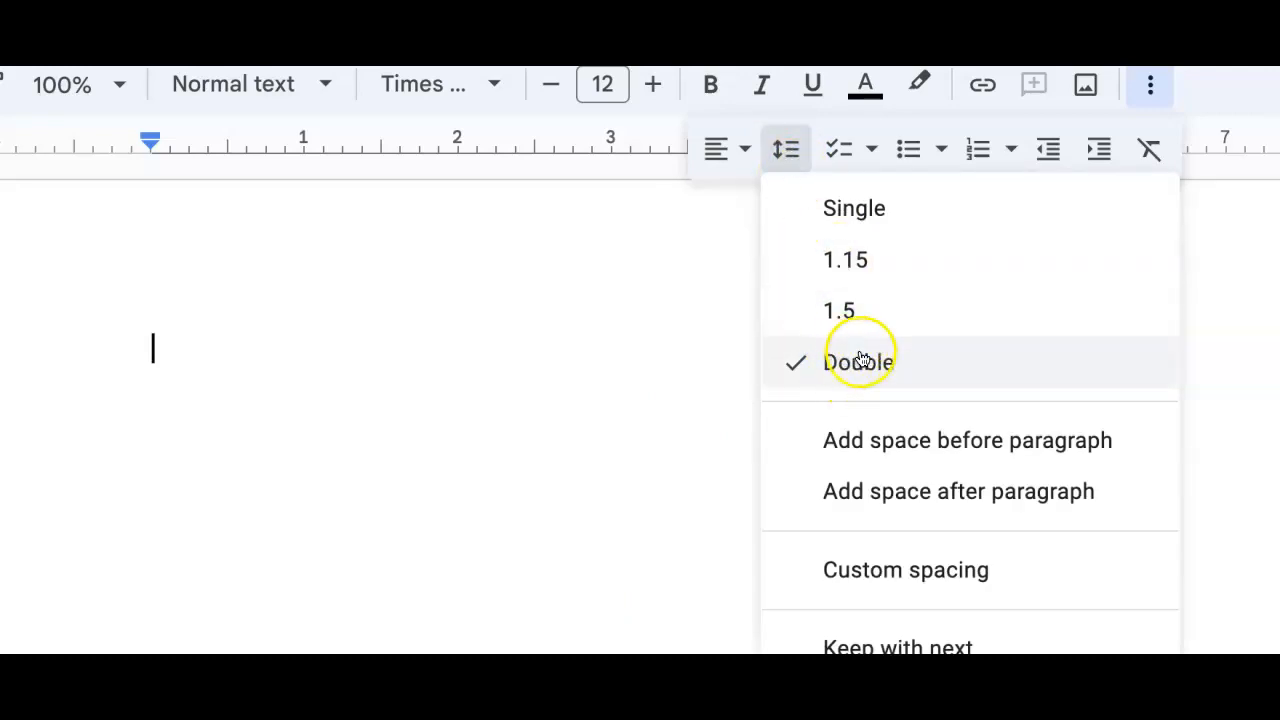
{"action": "left_click", "coordinate": [155, 347]}
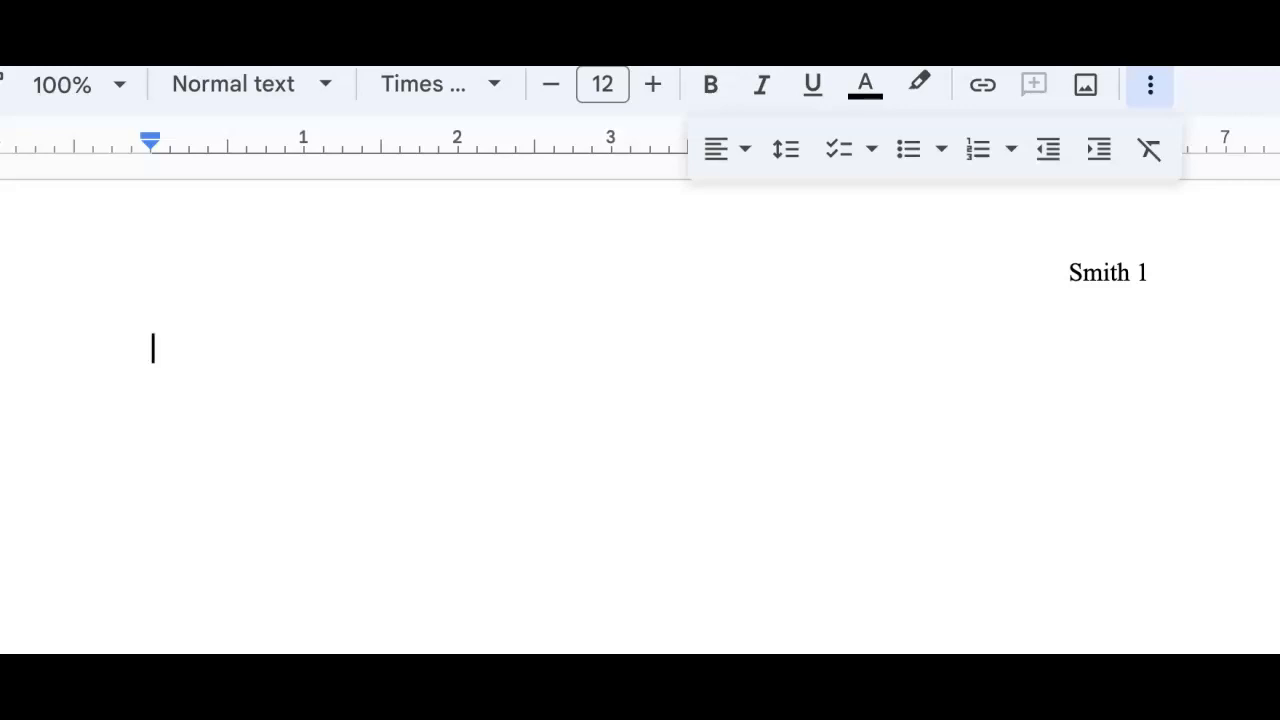
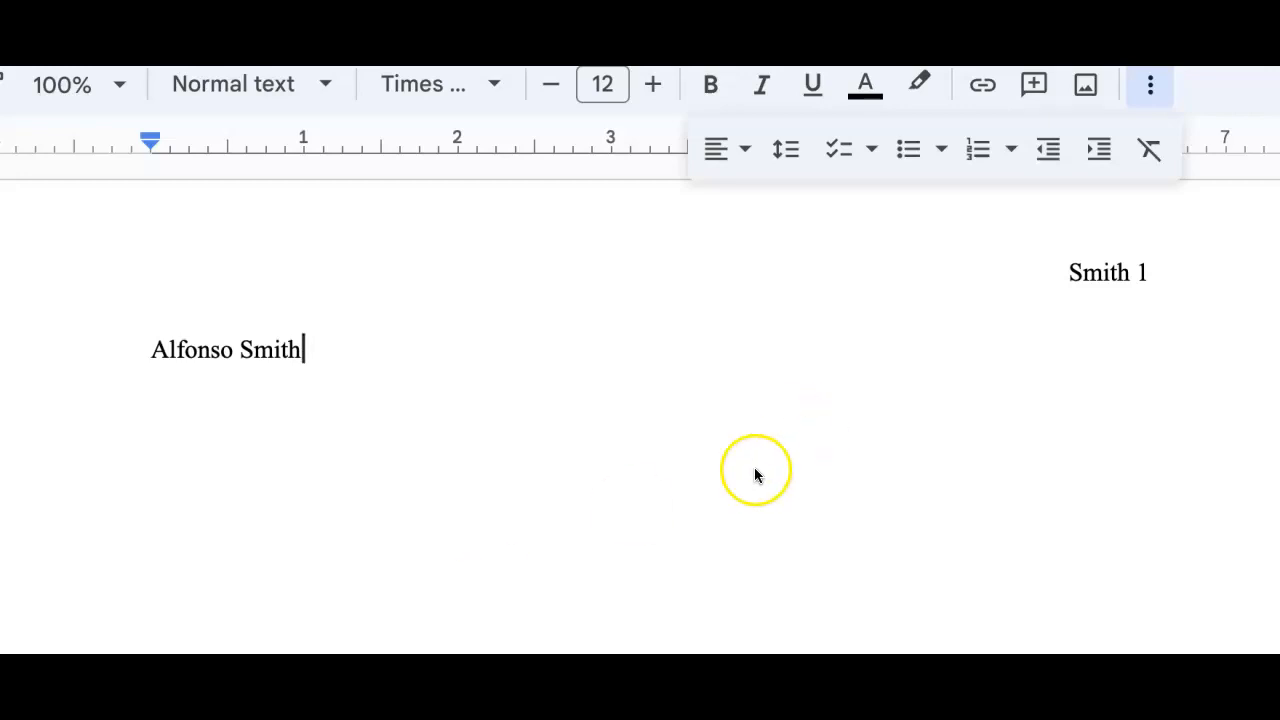
Type the student's full name on the first body line and start a new line.
{"action": "left_click", "coordinate": [305, 349]}
{"action": "key", "text": "Return"}
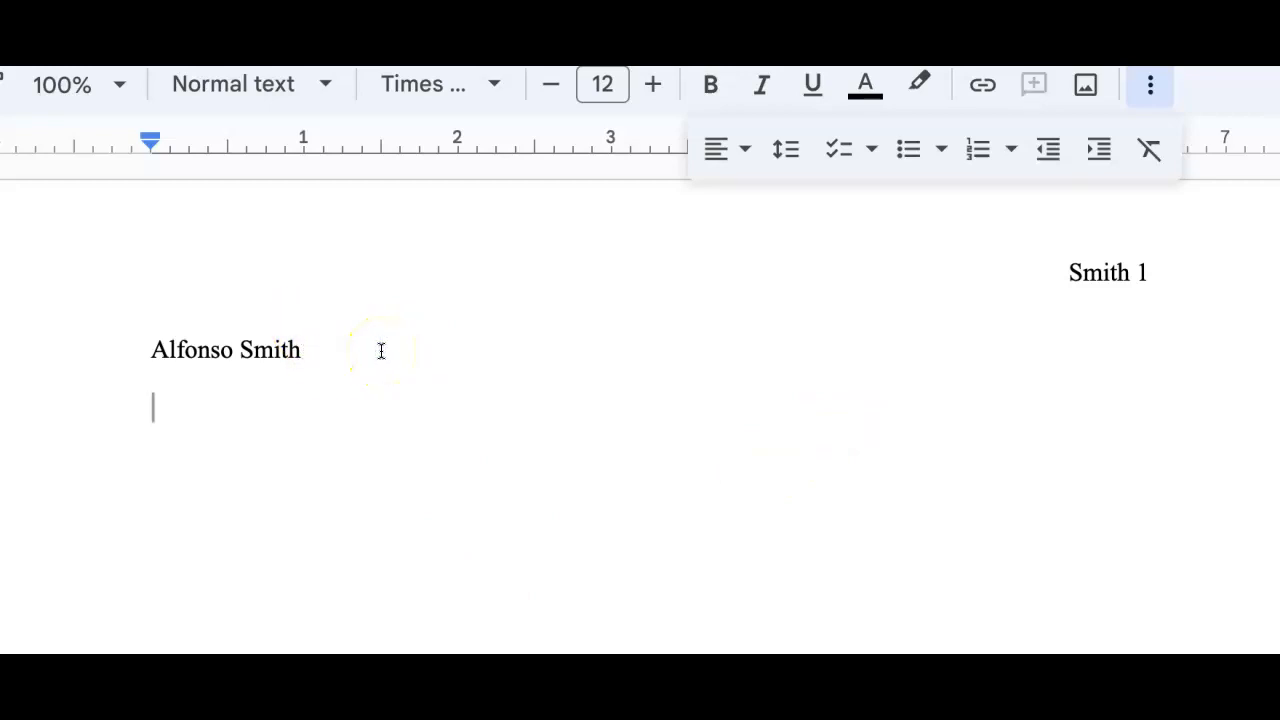
Type the teacher's name on the second line and start a new line.
{"action": "type", "text": "Ms. d"}
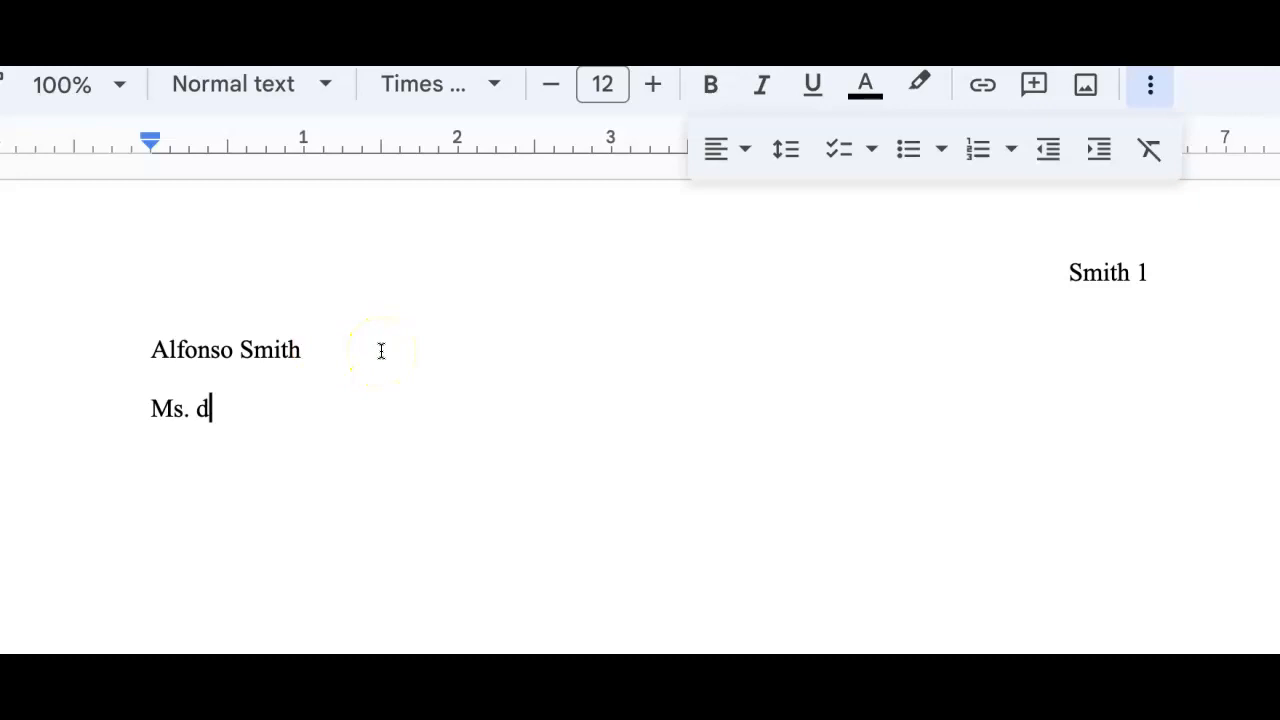
{"action": "type", "text": "e Leuw"}
{"action": "key", "text": "Return"}
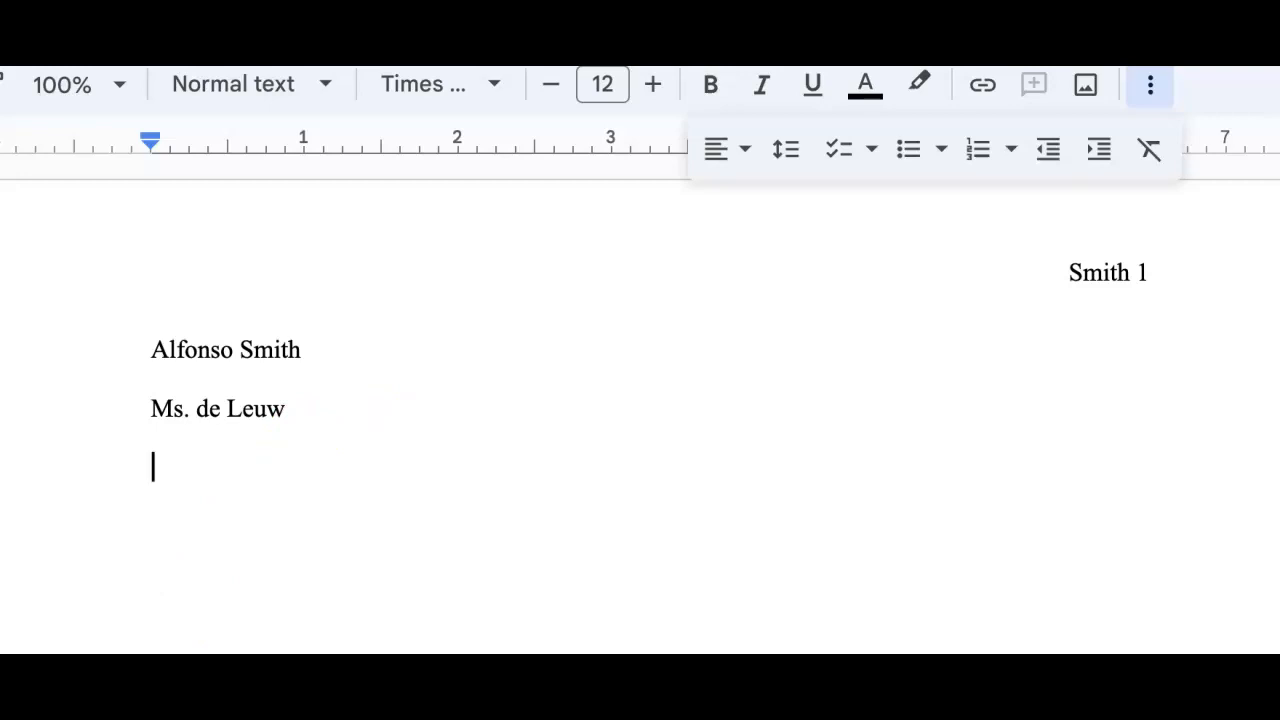
Paste the lines Period 2, IB-MYP Language & Literature 9 and 8 March 2024, then start a new line.
{"action": "double_click", "coordinate": [163, 457]}
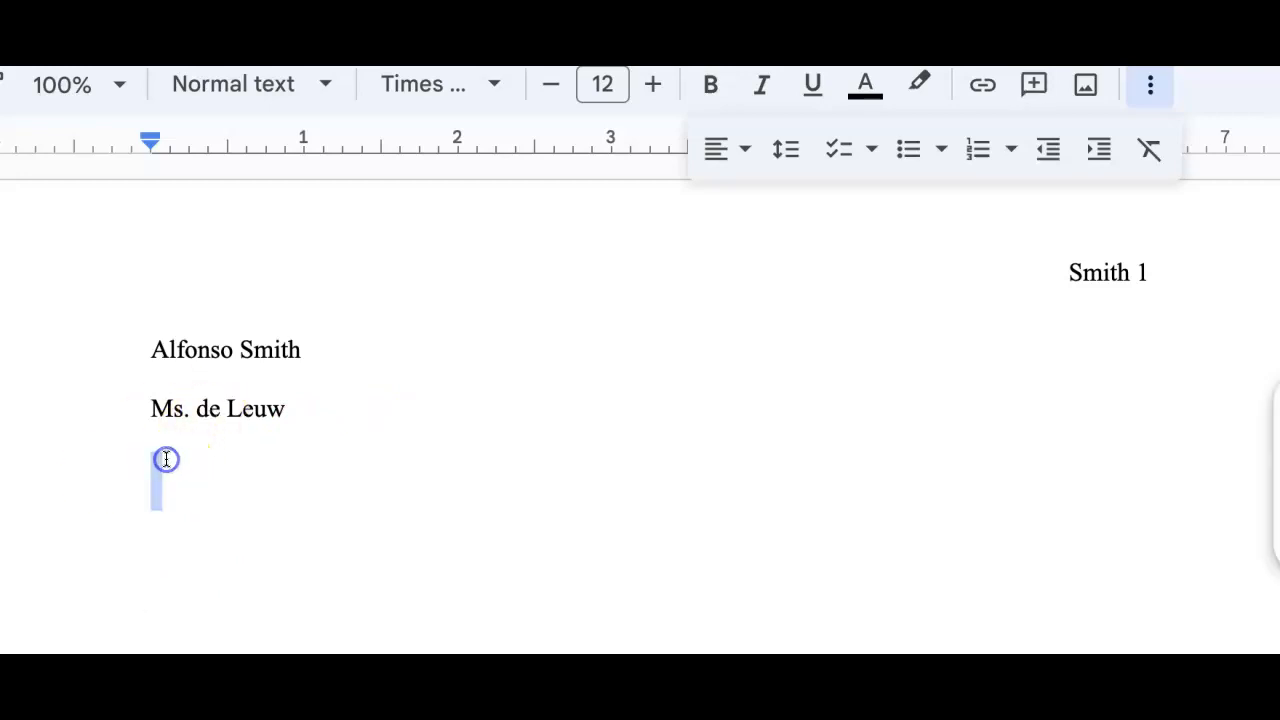
{"action": "type", "text": "Period 2 IB-MYP Language & Literature 9 8 March 2024"}
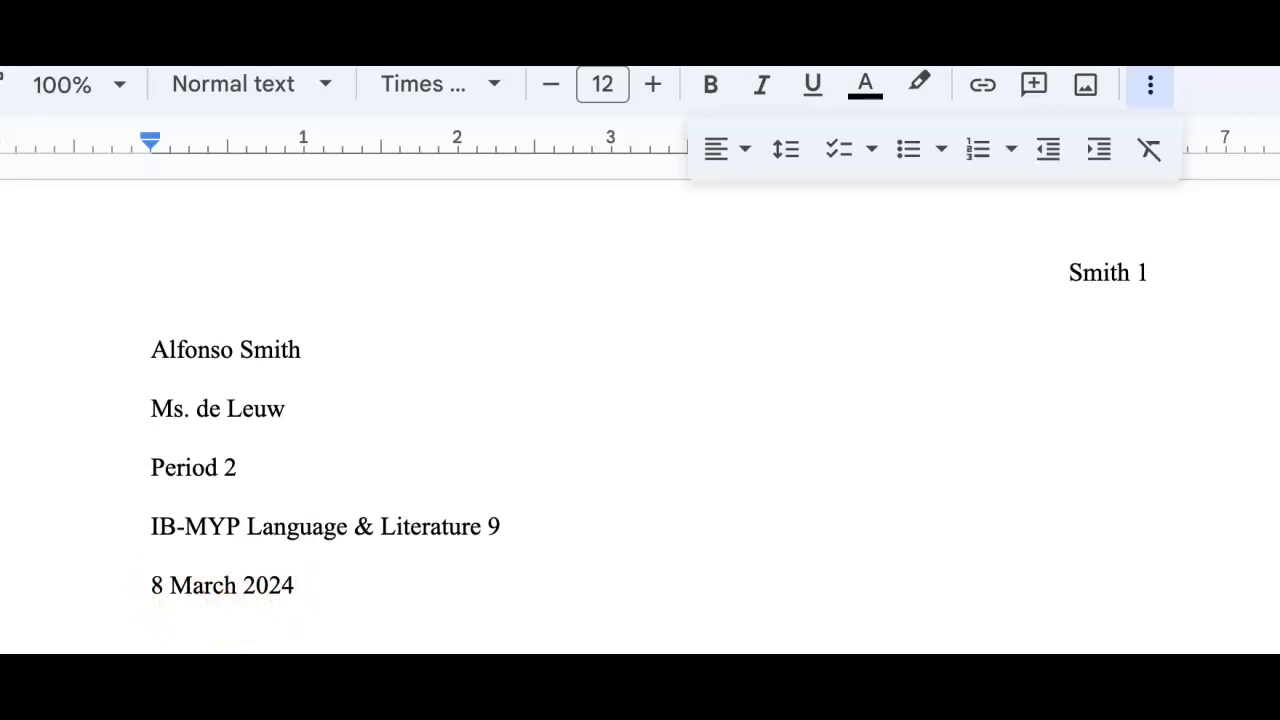
{"action": "left_click", "coordinate": [290, 585]}
{"action": "key", "text": "Return"}
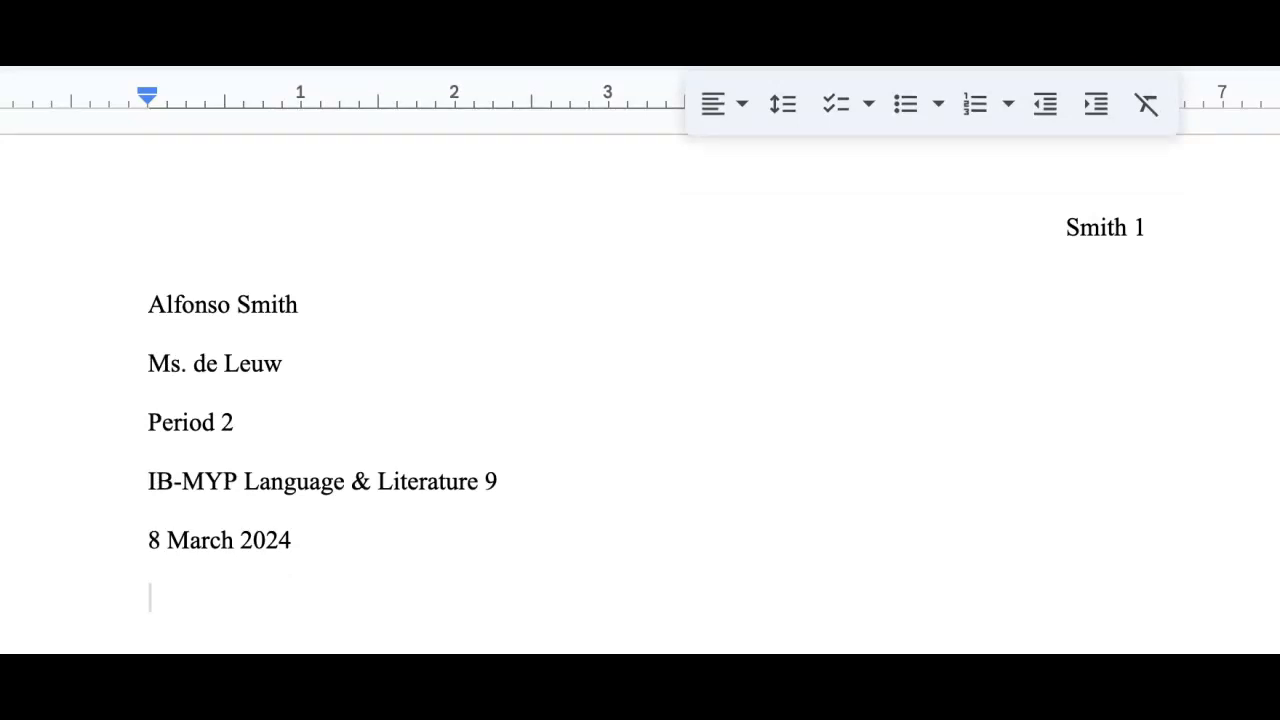
Center the new line and type the heading Essay Title.
{"action": "left_click", "coordinate": [741, 111]}
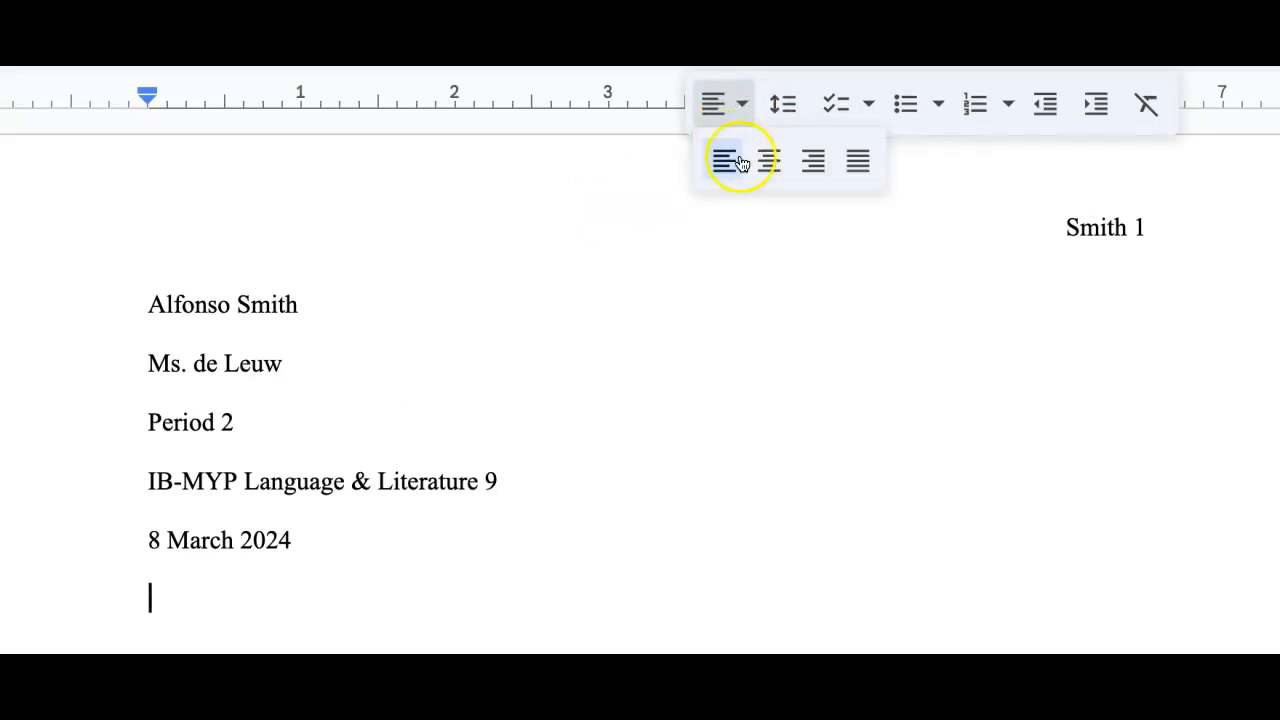
{"action": "left_click", "coordinate": [770, 165]}
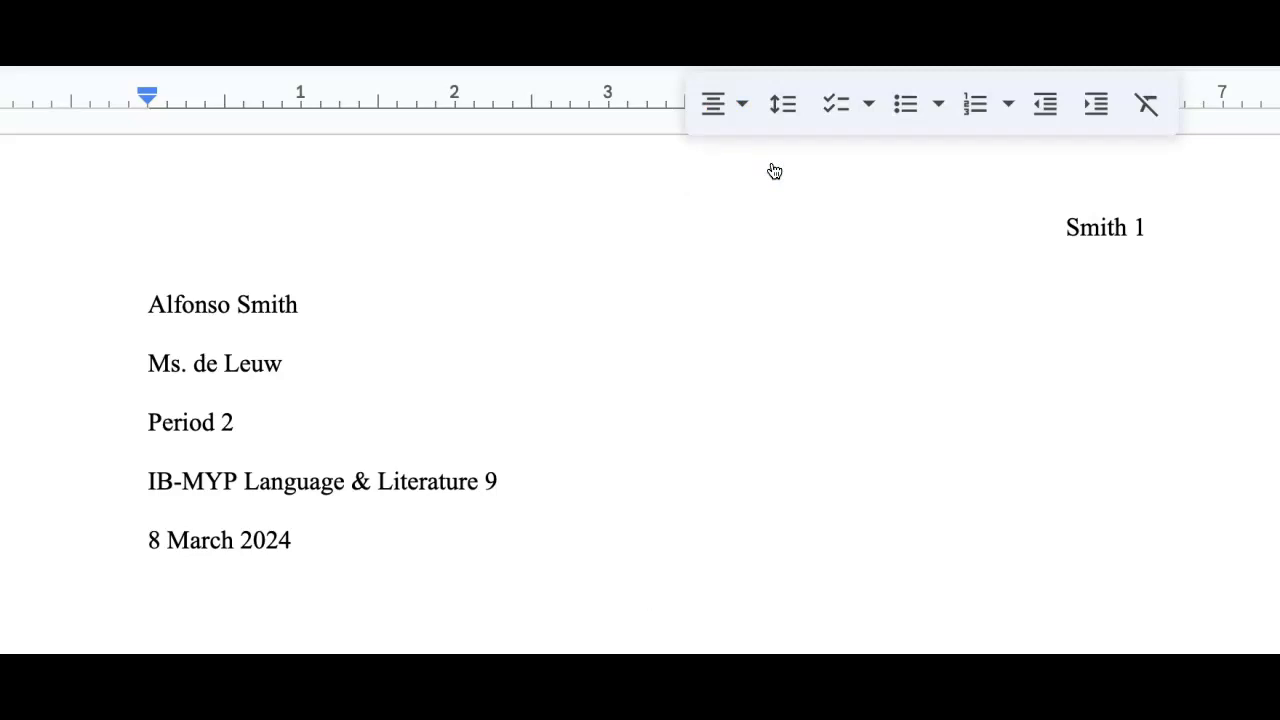
{"action": "type", "text": "Essay"}
{"action": "key", "text": "BackSpace"}
{"action": "key", "text": "BackSpace"}
{"action": "key", "text": "BackSpace"}
{"action": "key", "text": "BackSpace"}
{"action": "type", "text": "itle"}
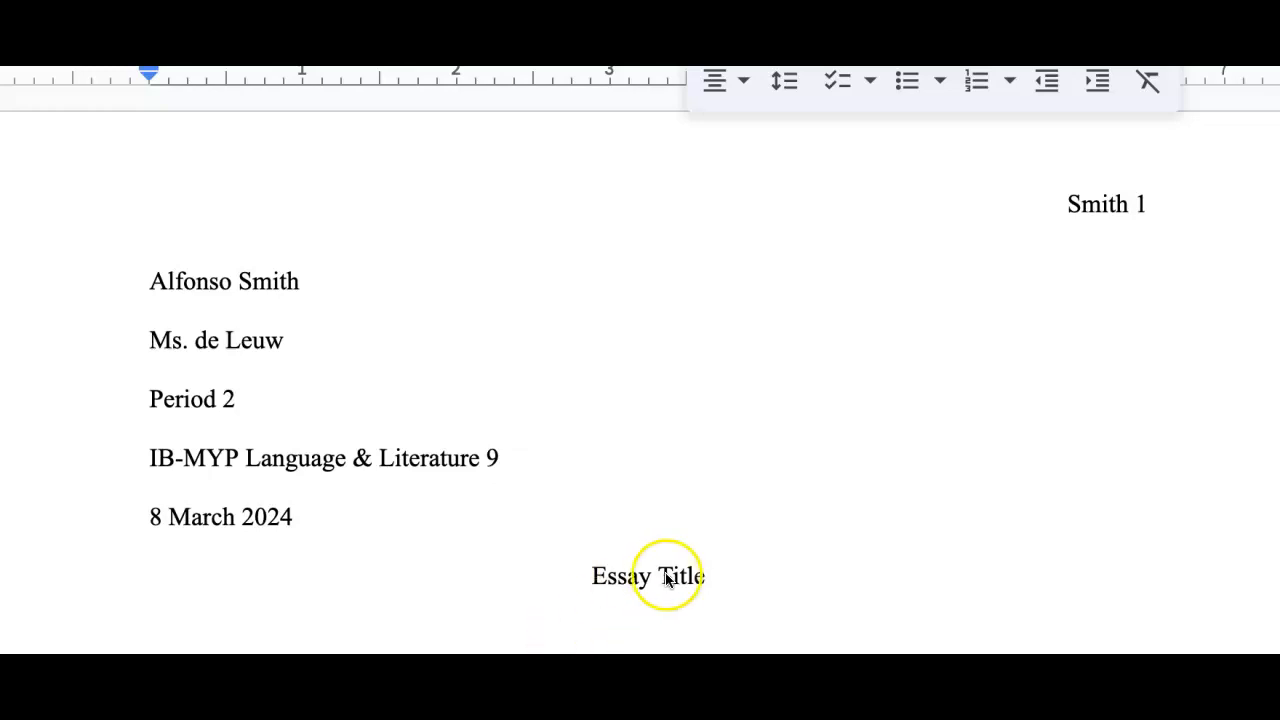
Start a new line after the title and set it to left alignment.
{"action": "left_click", "coordinate": [706, 569]}
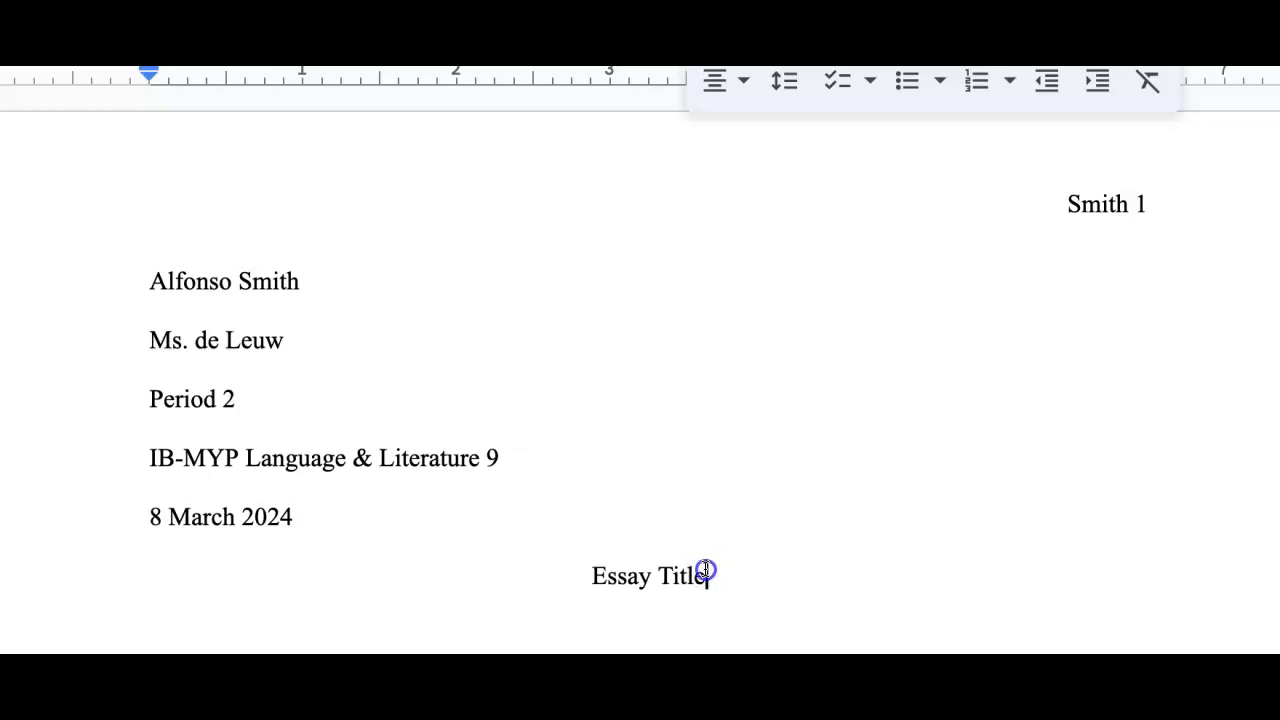
{"action": "key", "text": "Return"}
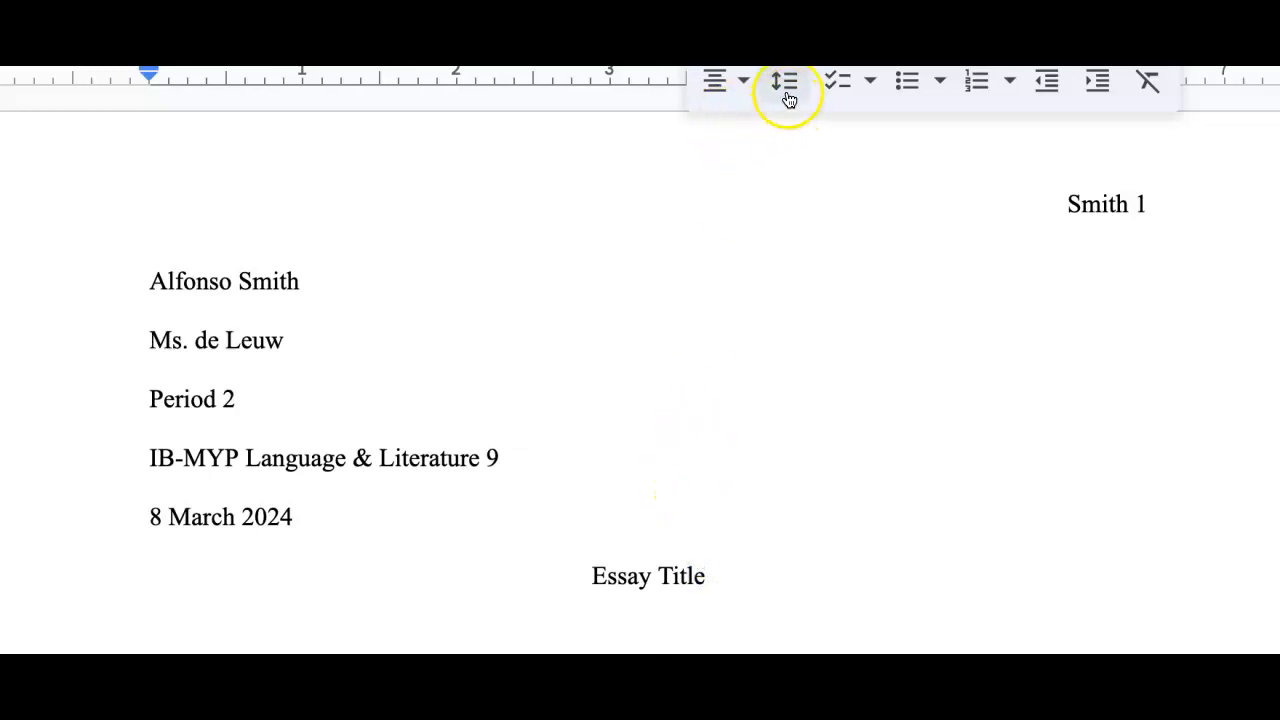
{"action": "left_click", "coordinate": [722, 89]}
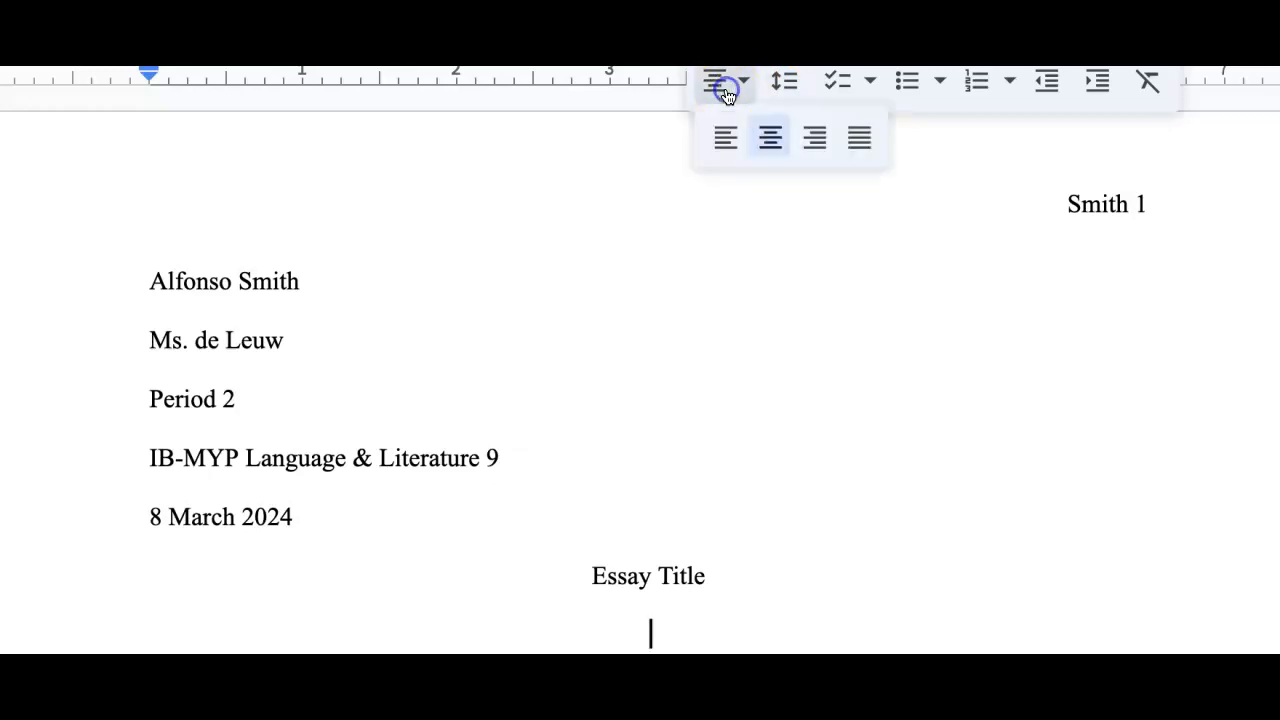
{"action": "left_click", "coordinate": [727, 150]}
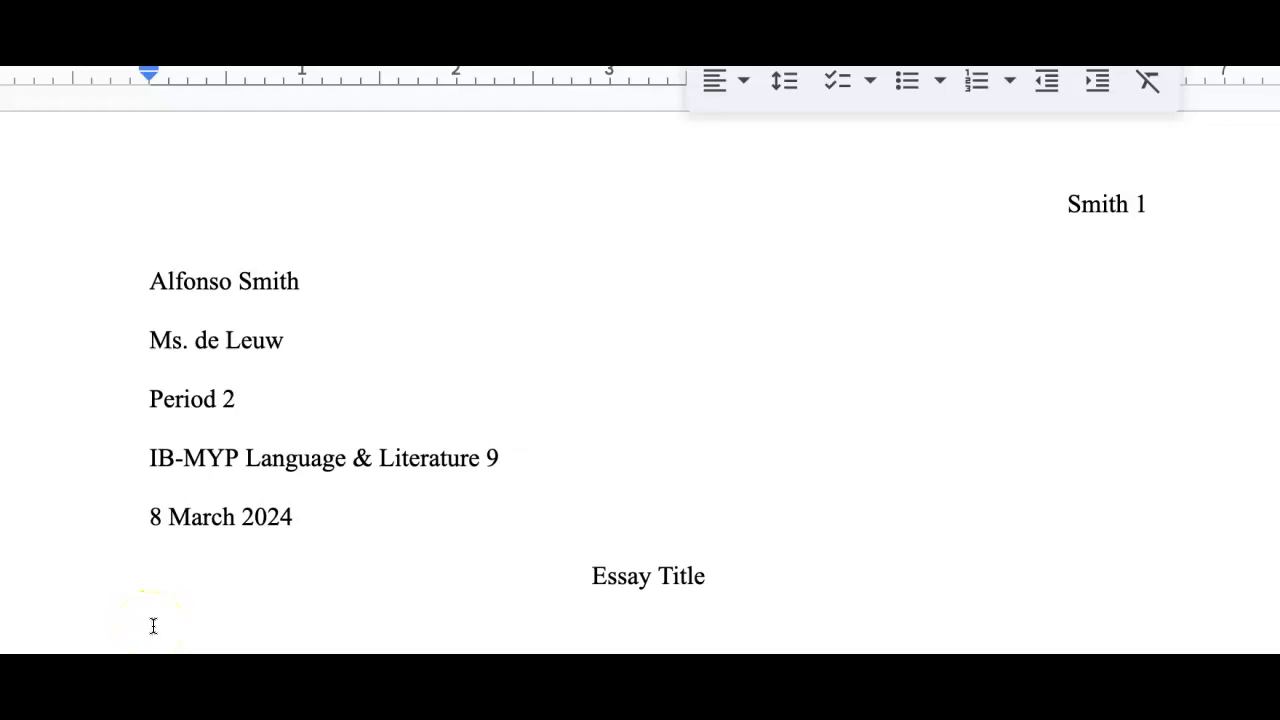
Paste the introduction paragraph with a first-line tab indent and add a paragraph break after it.
{"action": "key", "text": "Tab"}
{"action": "key", "text": "ctrl+v"}
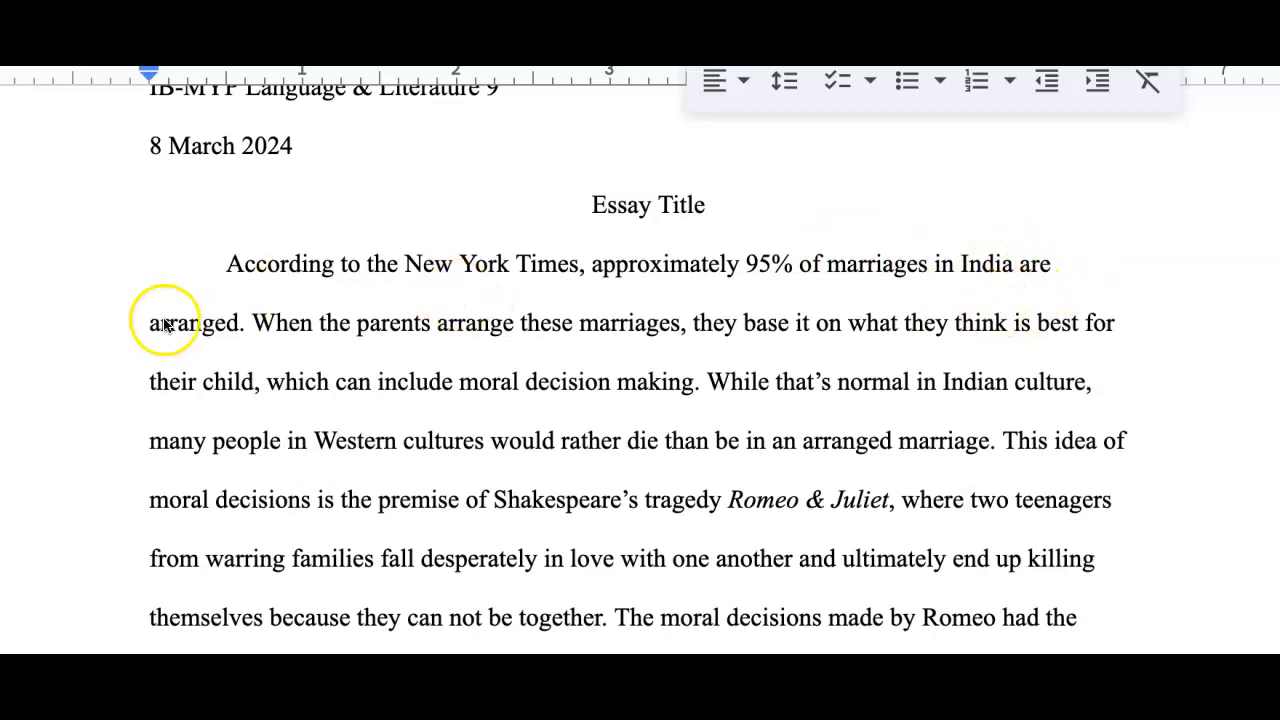
{"action": "scroll", "coordinate": [300, 455], "scroll_direction": "down", "scroll_amount": 2}
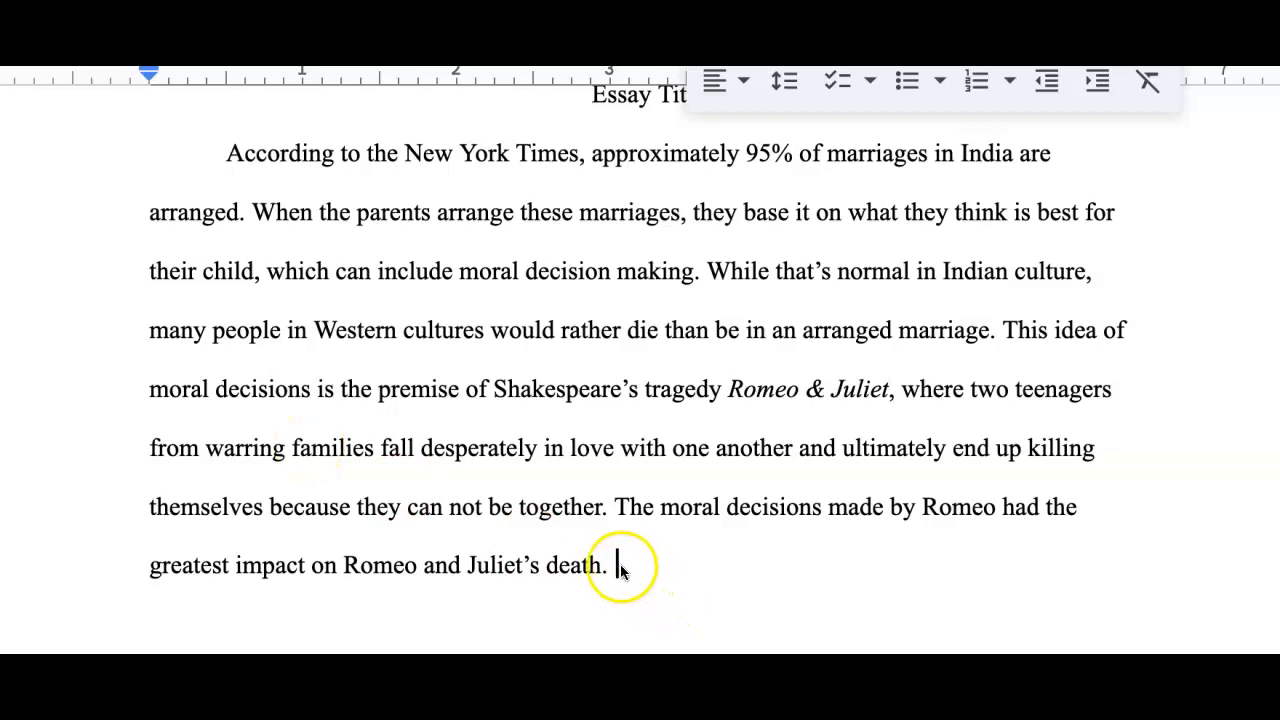
{"action": "scroll", "coordinate": [615, 572], "scroll_direction": "down", "scroll_amount": 1}
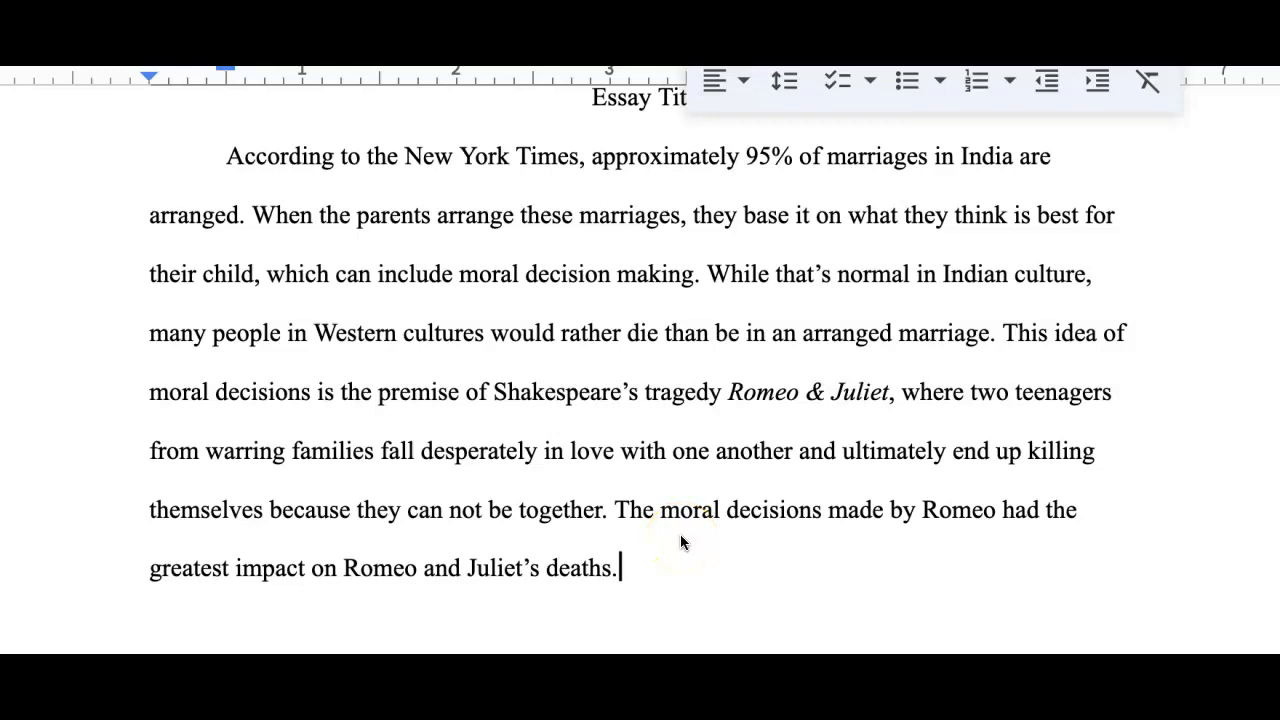
{"action": "left_click", "coordinate": [619, 568]}
{"action": "key", "text": "Return"}
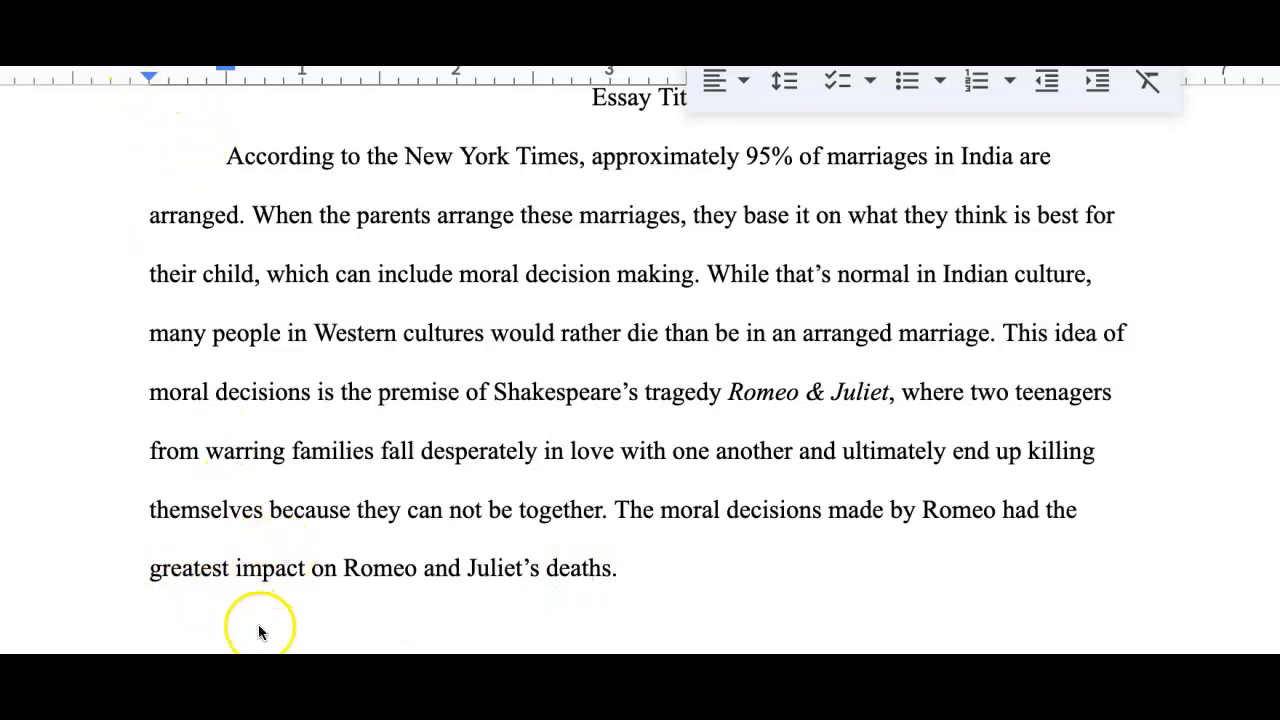
Scroll through the essay to review its formatting across pages.
{"action": "scroll", "coordinate": [320, 528], "scroll_direction": "up", "scroll_amount": 1}
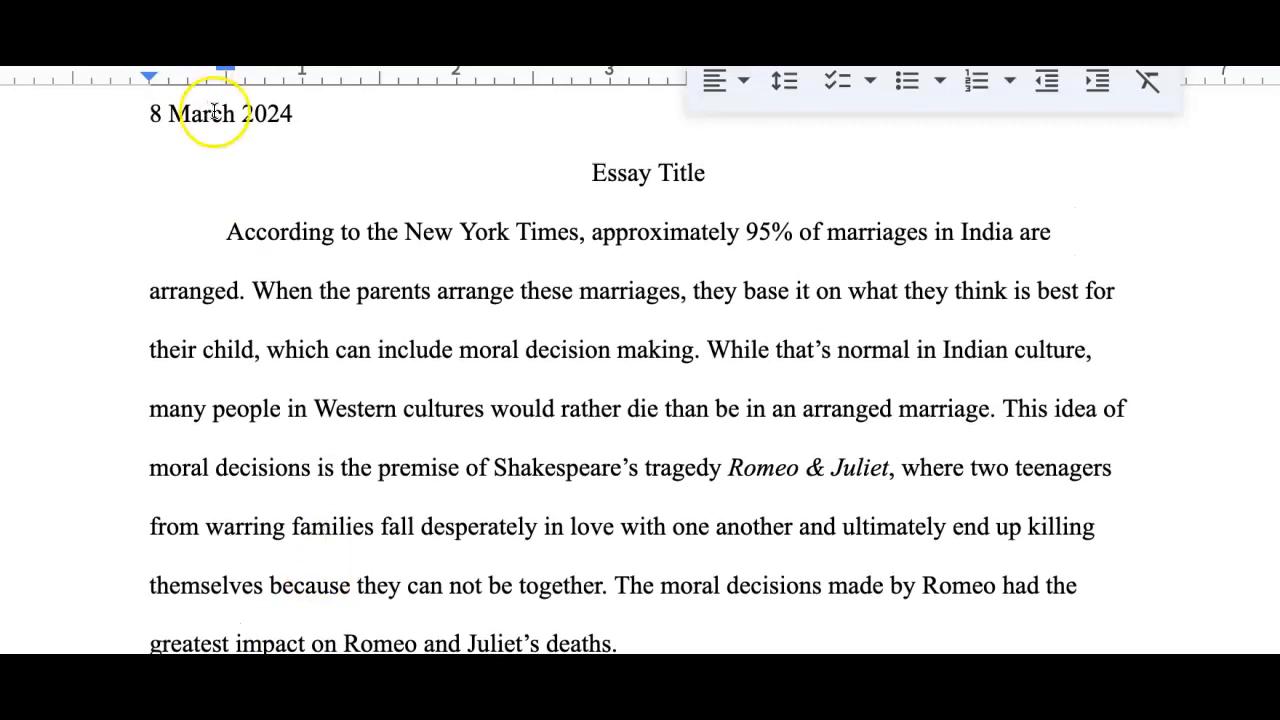
{"action": "scroll", "coordinate": [206, 120], "scroll_direction": "up", "scroll_amount": 1}
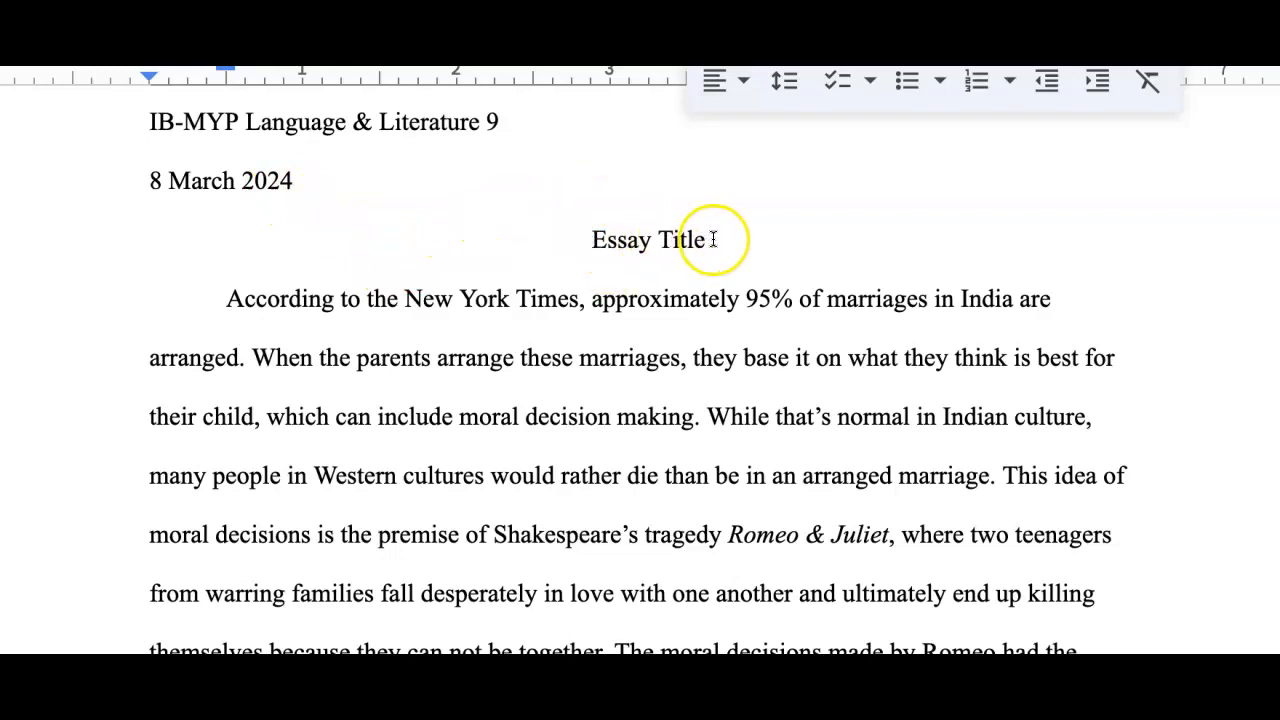
{"action": "scroll", "coordinate": [716, 240], "scroll_direction": "down", "scroll_amount": 3}
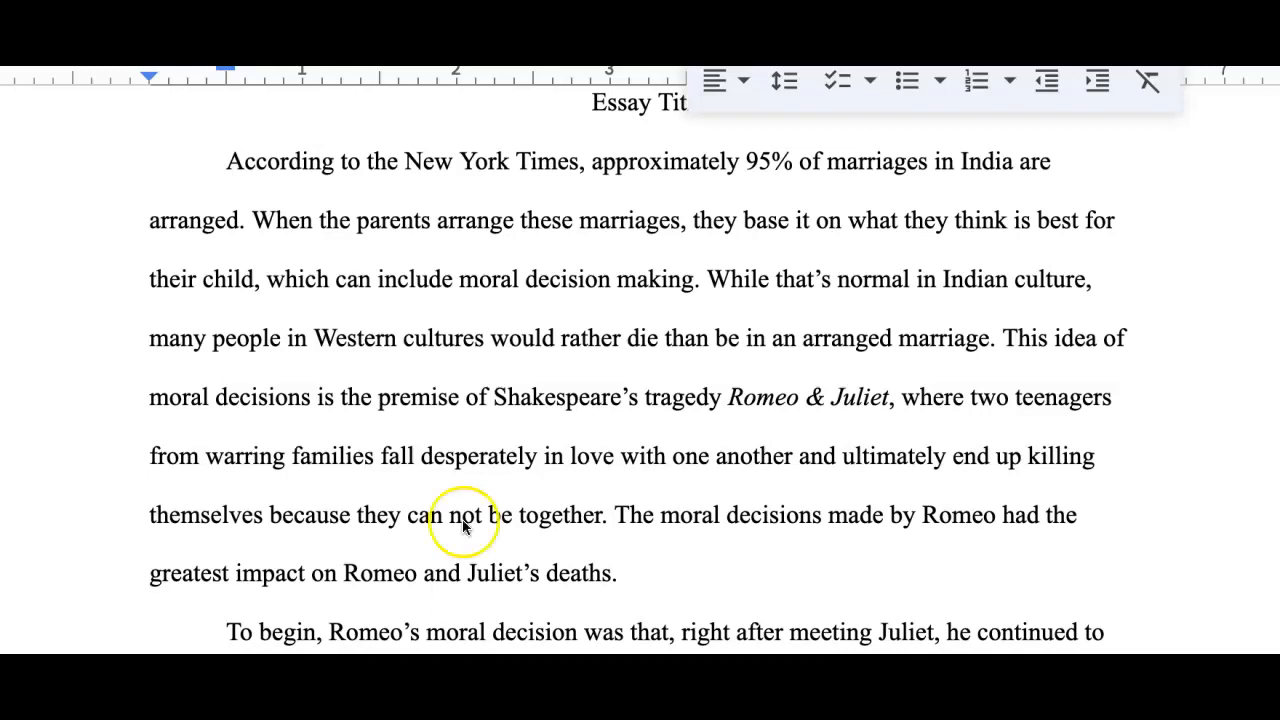
{"action": "scroll", "coordinate": [463, 520], "scroll_direction": "down", "scroll_amount": 10}
{"action": "scroll", "coordinate": [451, 431], "scroll_direction": "down", "scroll_amount": 3}
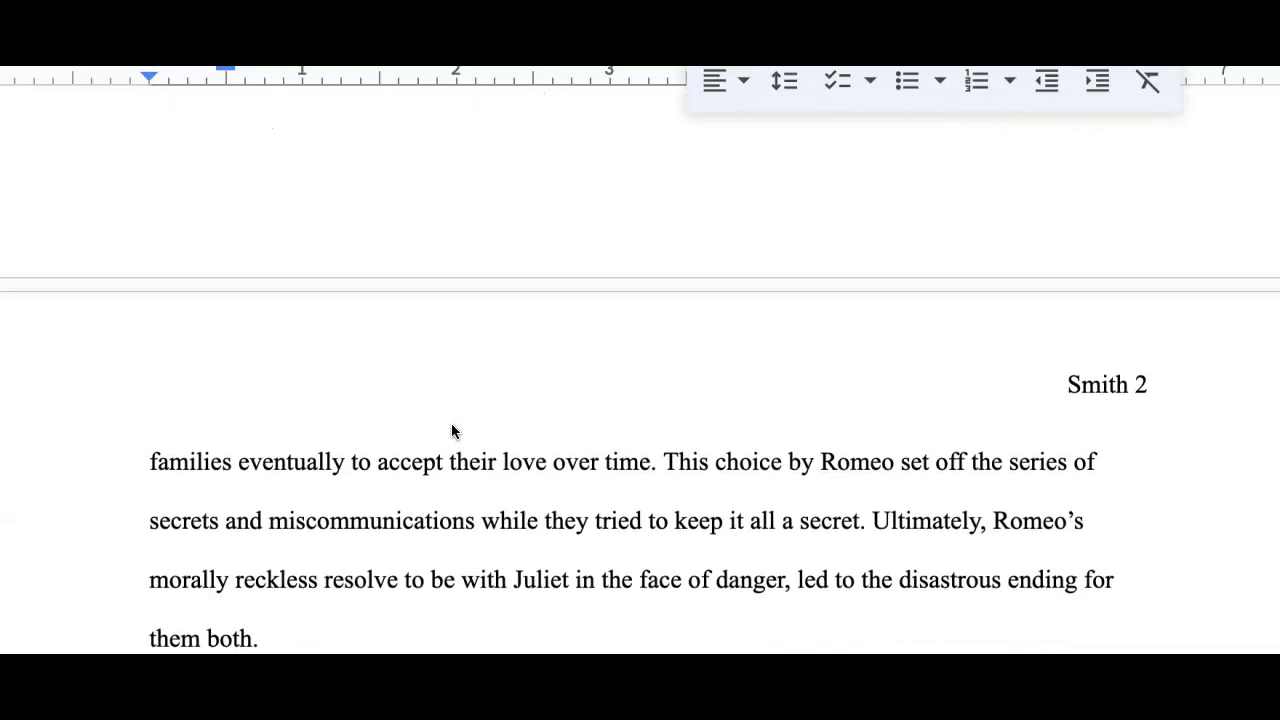